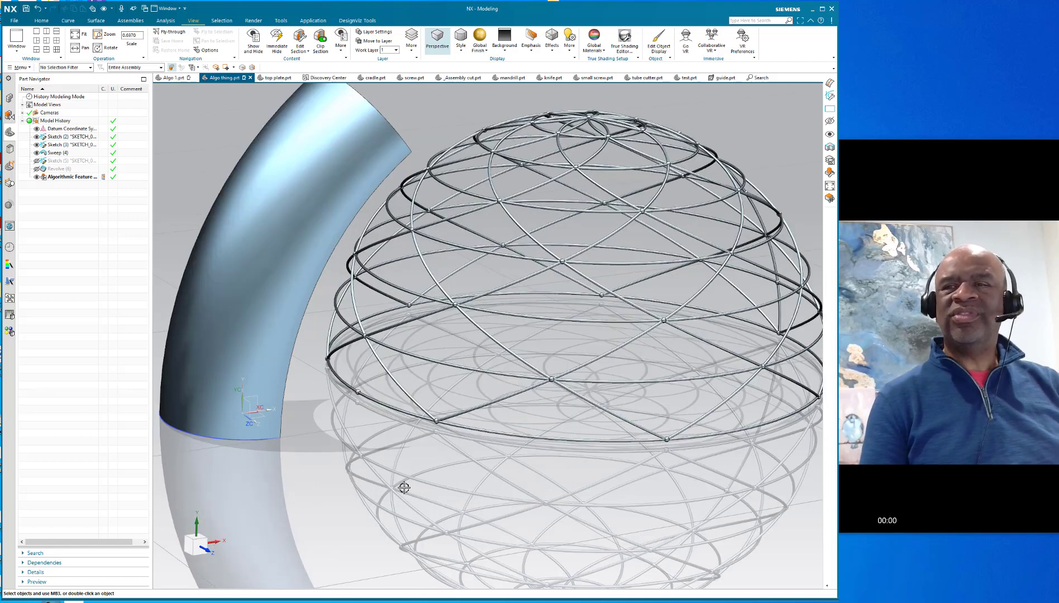
# Apply the Reuse Library's Triangular mesh rule to the tube face with 0.25 connector diameter.
pyautogui.moveTo(404, 487)
pyautogui.mouseDown(button='middle')
pyautogui.moveTo(489, 490)
pyautogui.moveTo(419, 494)
pyautogui.mouseUp(button='middle')
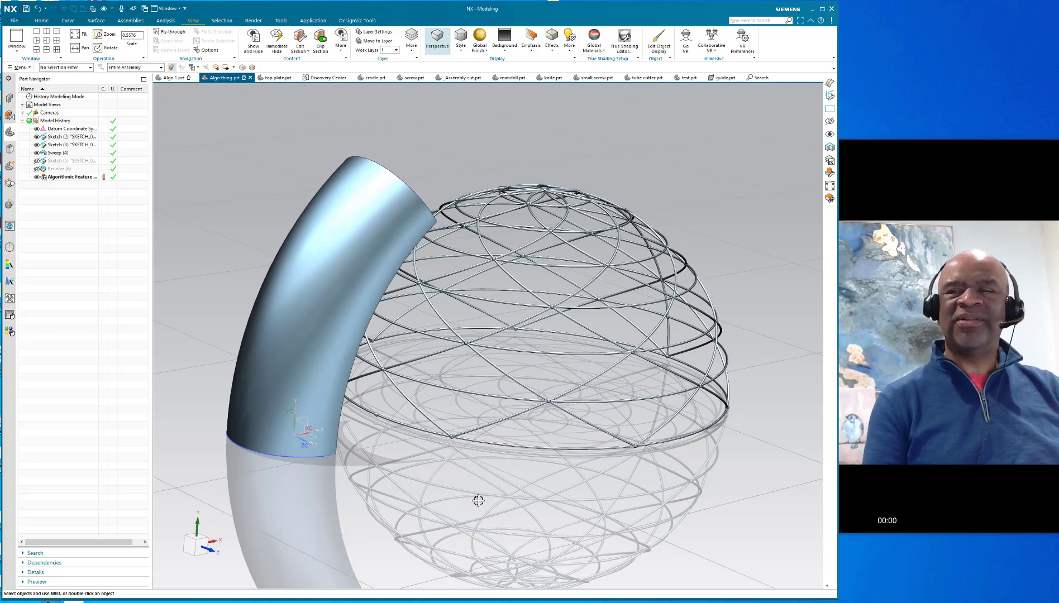
pyautogui.moveTo(471, 505)
pyautogui.mouseDown(button='middle')
pyautogui.moveTo(480, 480)
pyautogui.moveTo(463, 492)
pyautogui.moveTo(485, 489)
pyautogui.mouseUp(button='middle')
pyautogui.scroll(1, 474, 497)
pyautogui.scroll(-1, 473, 496)
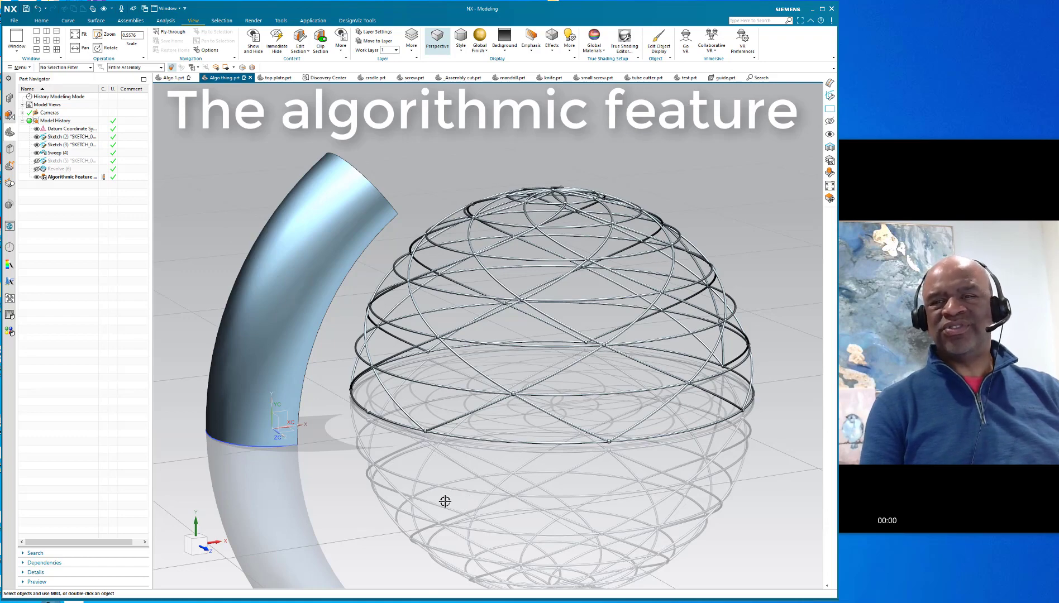
pyautogui.moveTo(428, 501)
pyautogui.mouseDown(button='middle')
pyautogui.moveTo(442, 503)
pyautogui.moveTo(433, 503)
pyautogui.mouseUp(button='middle')
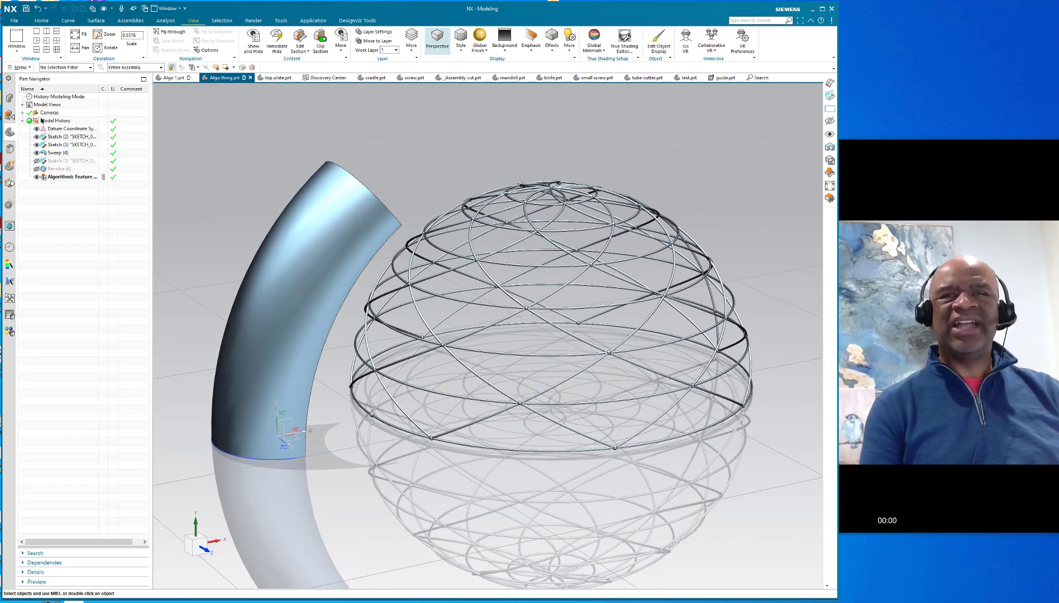
pyautogui.click(10, 149)
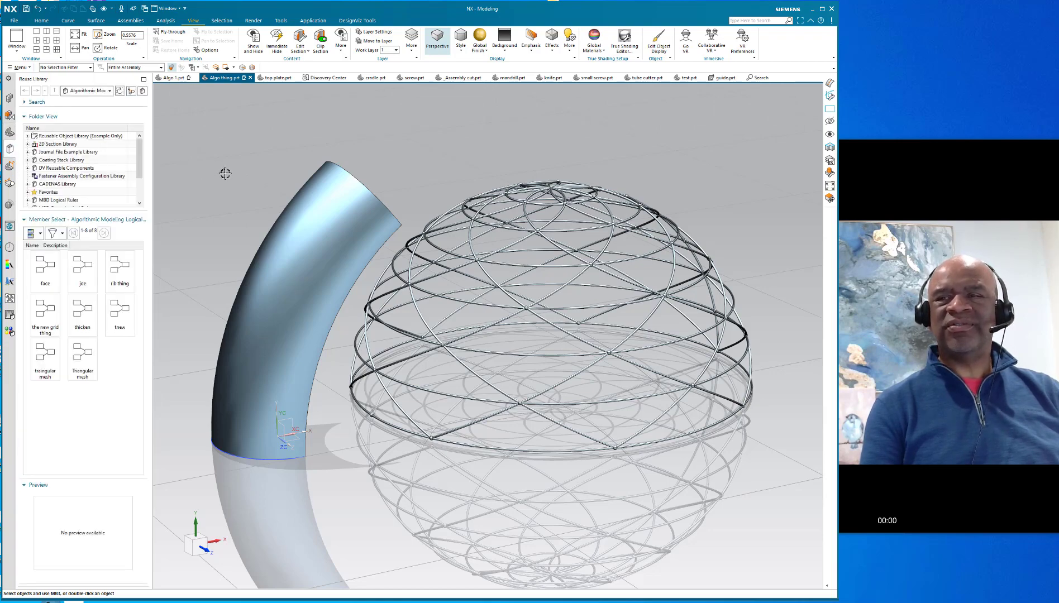
pyautogui.moveTo(227, 177); pyautogui.dragTo(164, 250, button='middle')
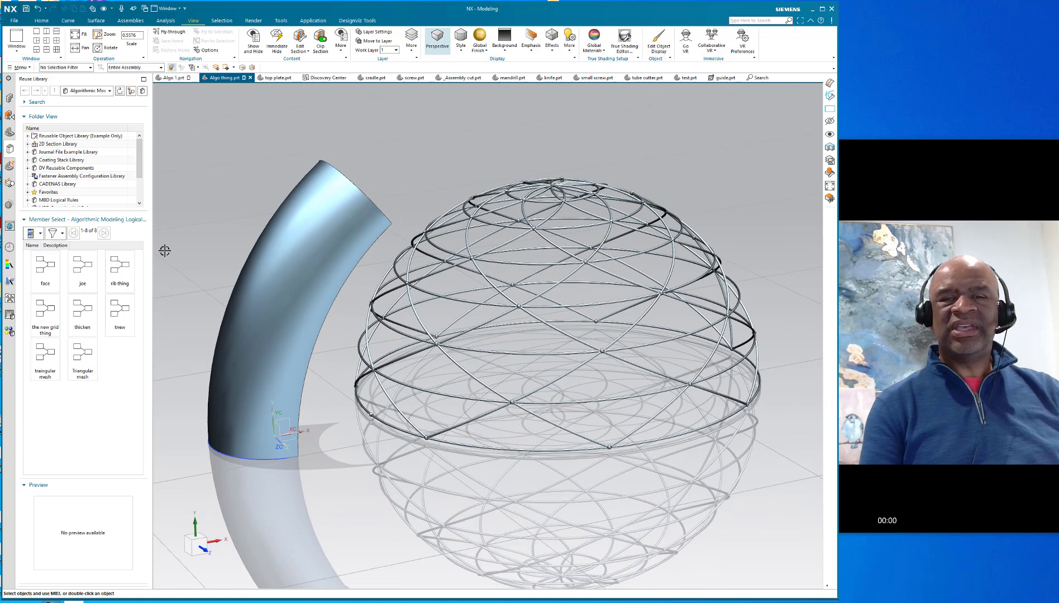
pyautogui.doubleClick(81, 355)
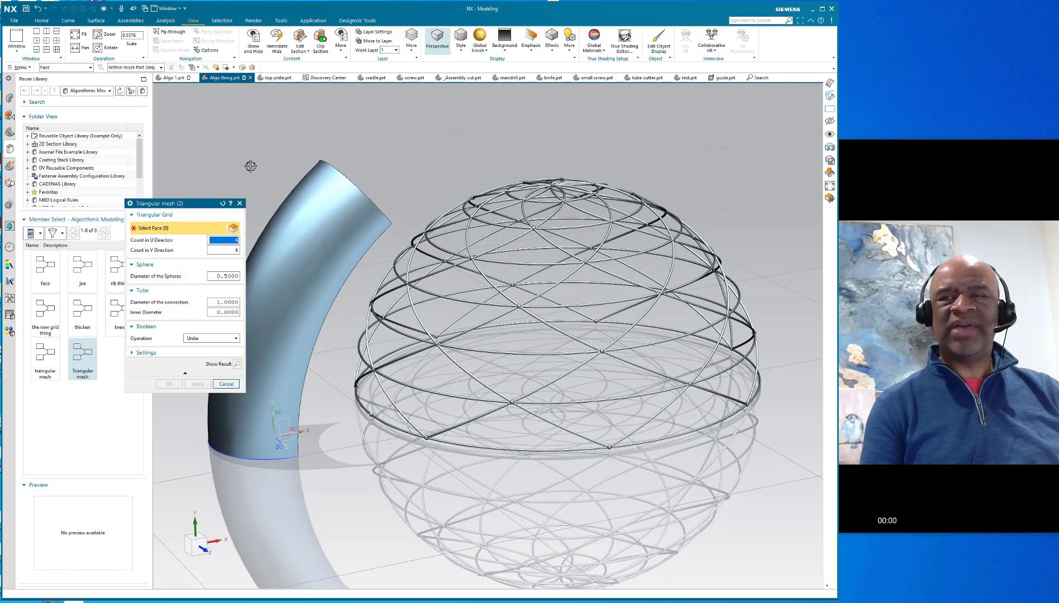
pyautogui.click(297, 214)
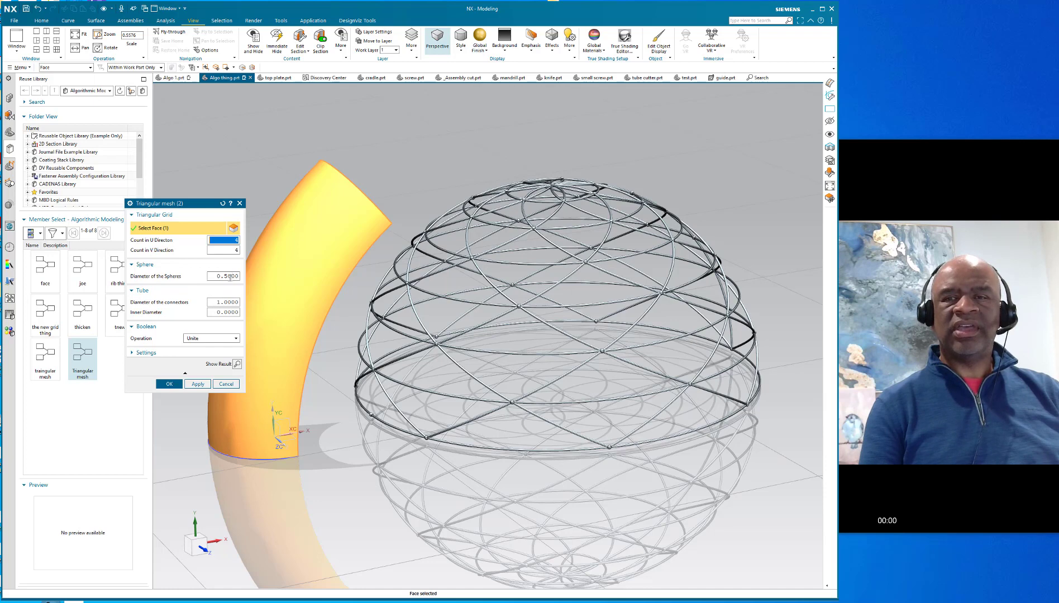
pyautogui.click(228, 301)
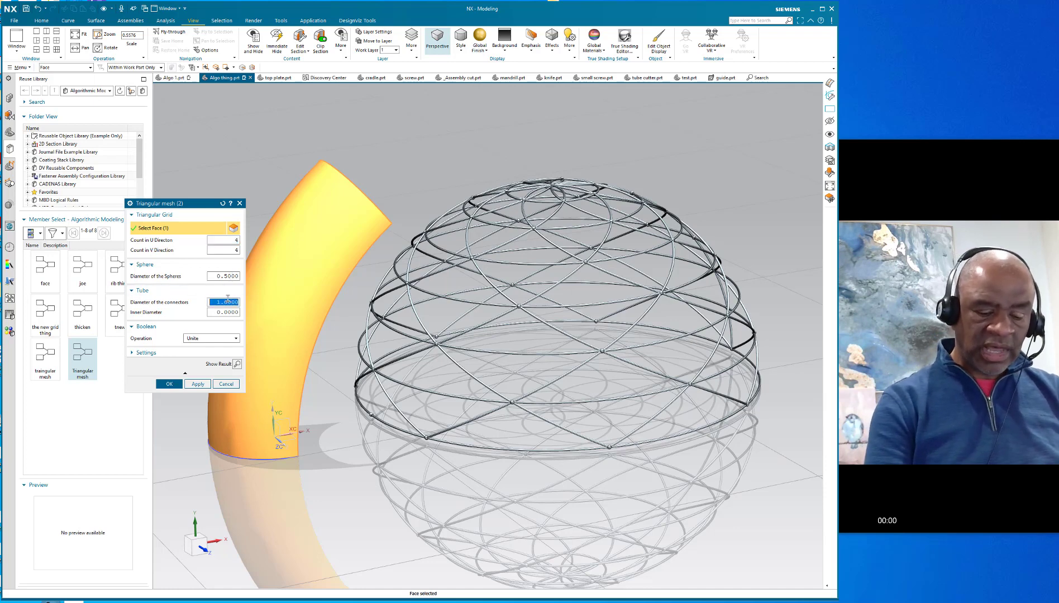
pyautogui.write('.25')
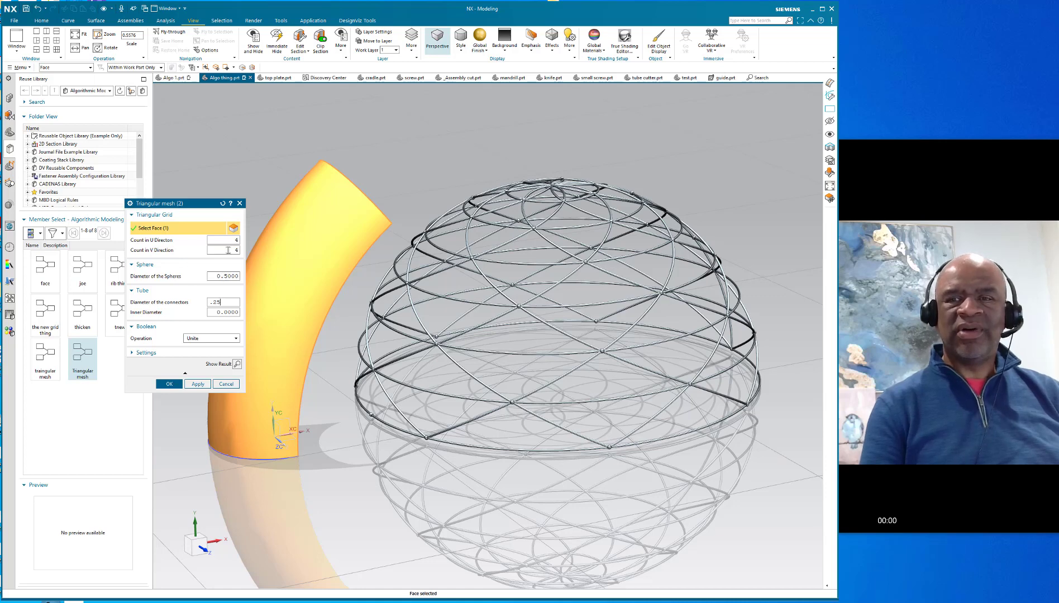
pyautogui.click(170, 384)
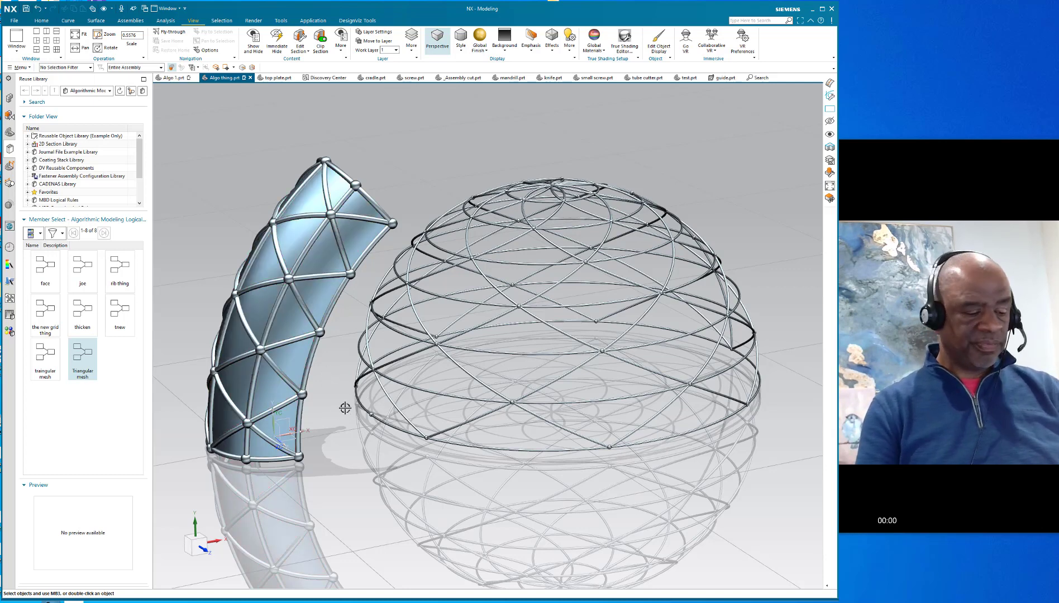
# Hide the tube sheet body with Ctrl+B so only the lattice shows.
pyautogui.hotkey('ctrl', 'b')
pyautogui.click(284, 309)
pyautogui.click(195, 369)
# Orbit around the new lattice, then start a new part from File > New.
pyautogui.moveTo(318, 448); pyautogui.dragTo(426, 489, button='middle')
pyautogui.scroll(2, 431, 487)
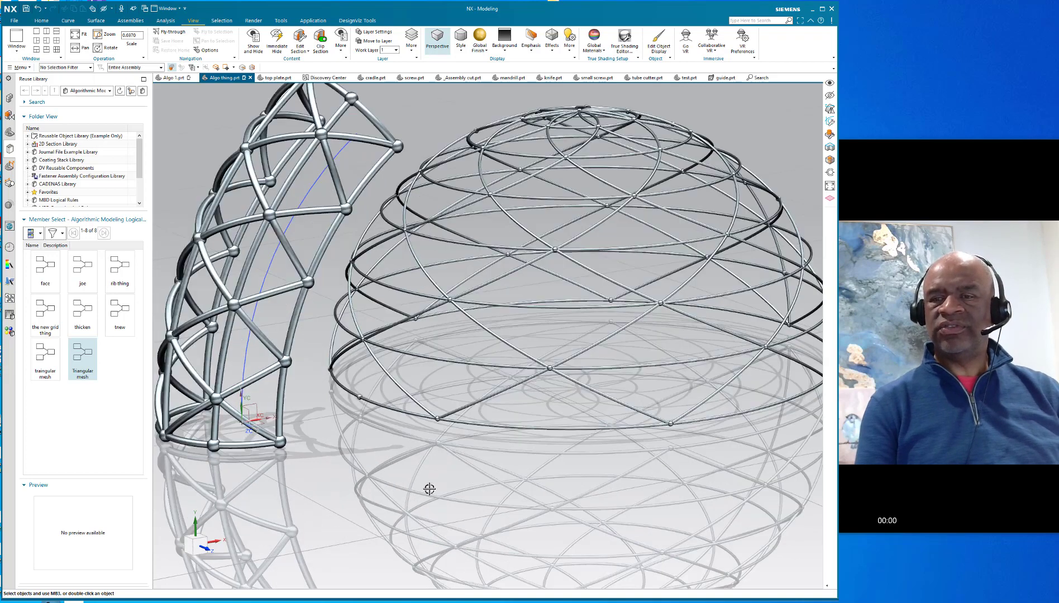
pyautogui.scroll(-2, 429, 489)
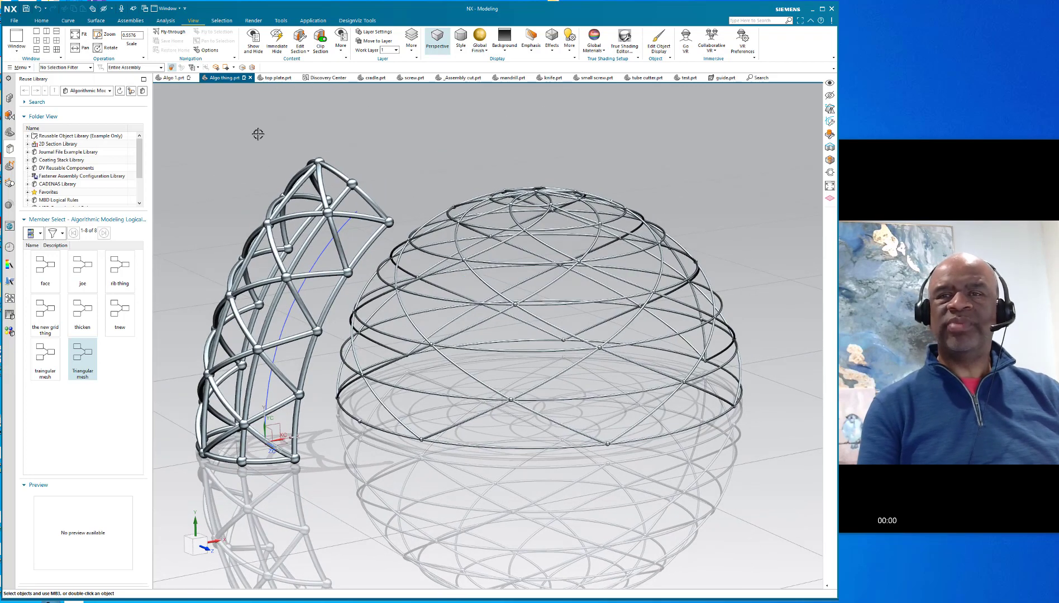
pyautogui.click(14, 21)
pyautogui.click(22, 35)
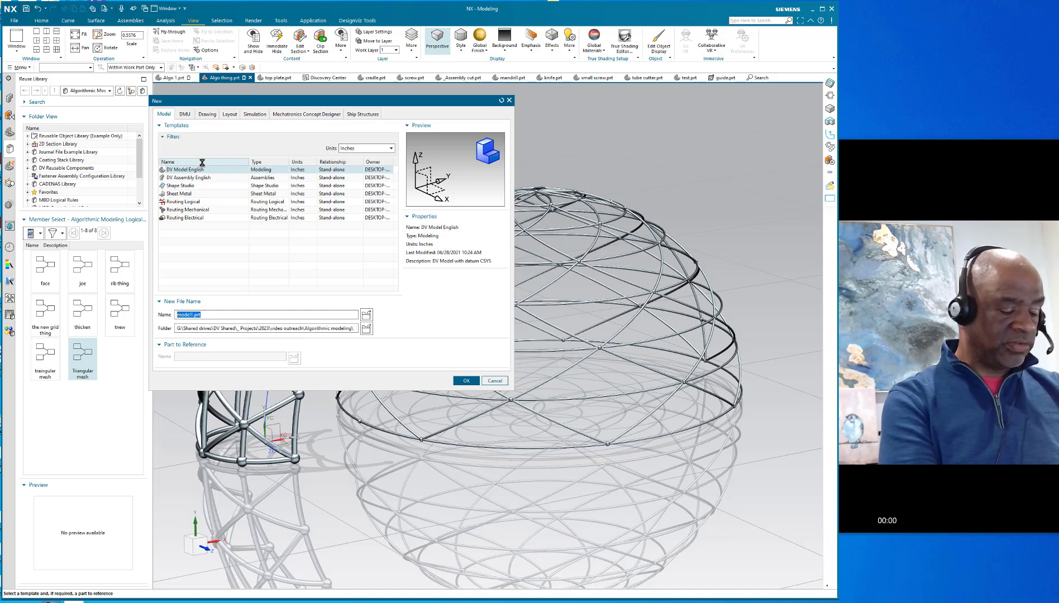
# Create the new part algo3 and start a Revolve sketch on the datum plane.
pyautogui.write('a')
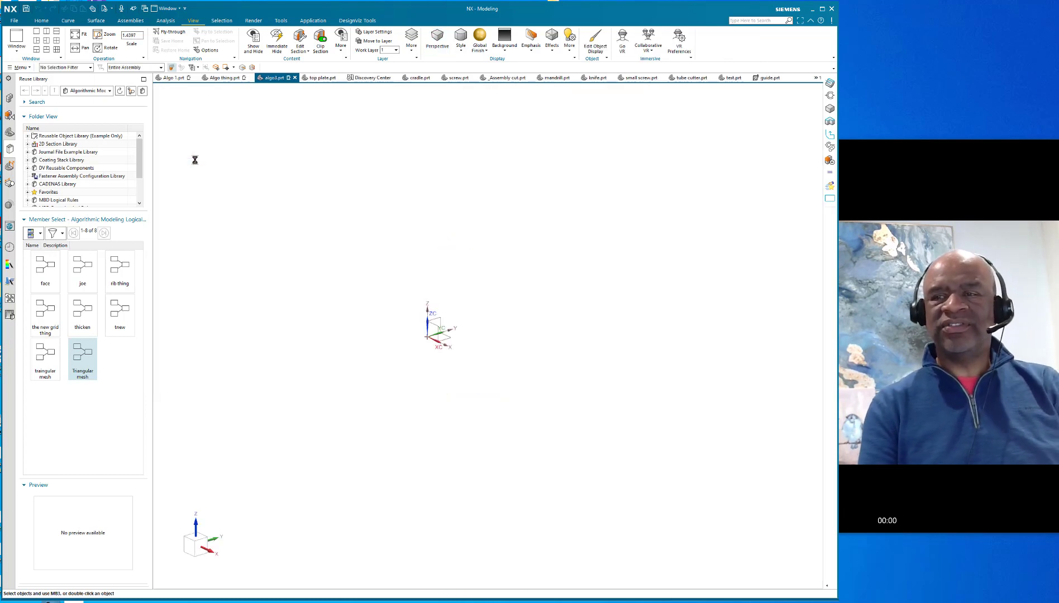
pyautogui.click(41, 20)
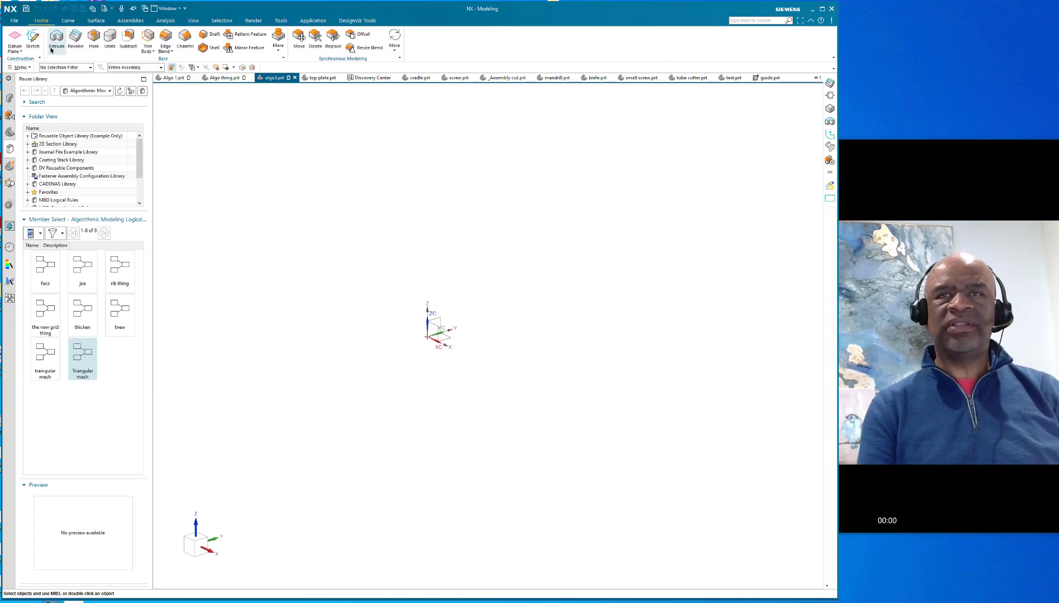
pyautogui.click(81, 49)
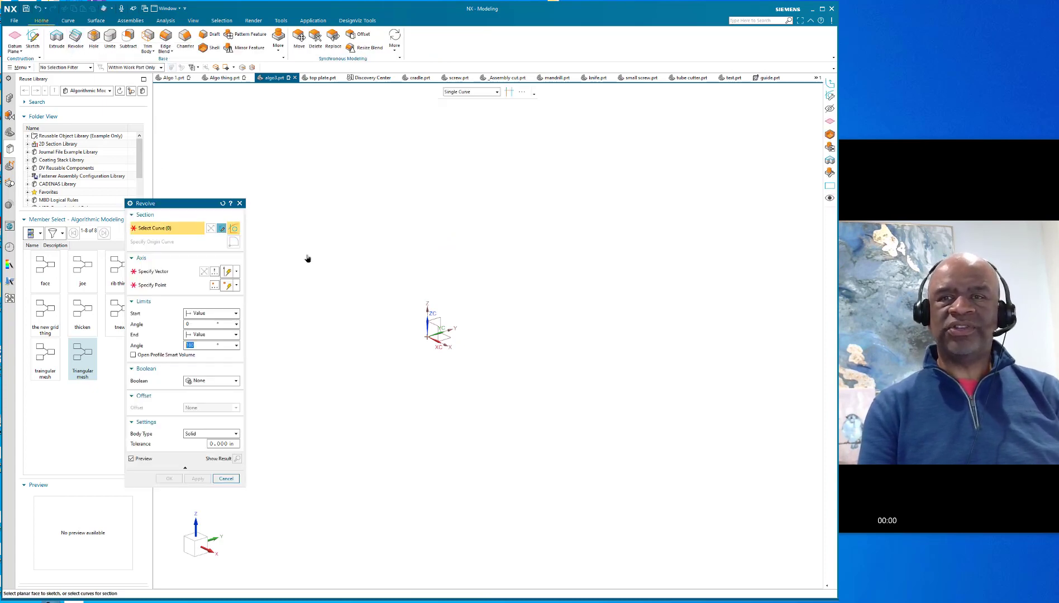
pyautogui.click(446, 326)
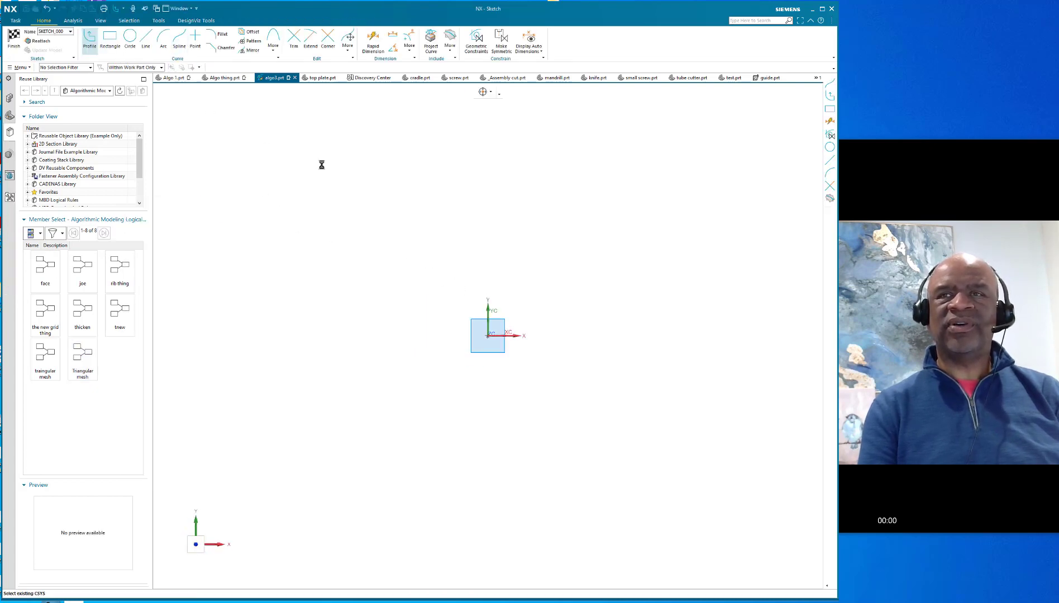
# Draw a six-point Studio Spline and drag its points into a wavy profile.
pyautogui.click(406, 124)
pyautogui.click(379, 167)
pyautogui.click(398, 207)
pyautogui.click(404, 262)
pyautogui.click(369, 324)
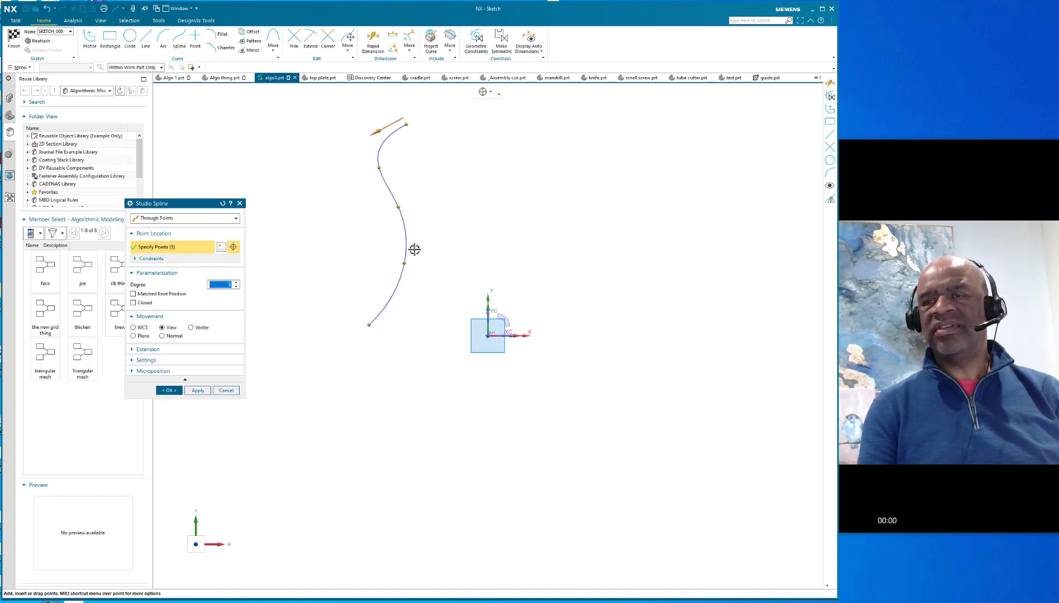
pyautogui.click(372, 342)
pyautogui.moveTo(404, 262); pyautogui.dragTo(400, 244)
pyautogui.moveTo(399, 207); pyautogui.dragTo(394, 210)
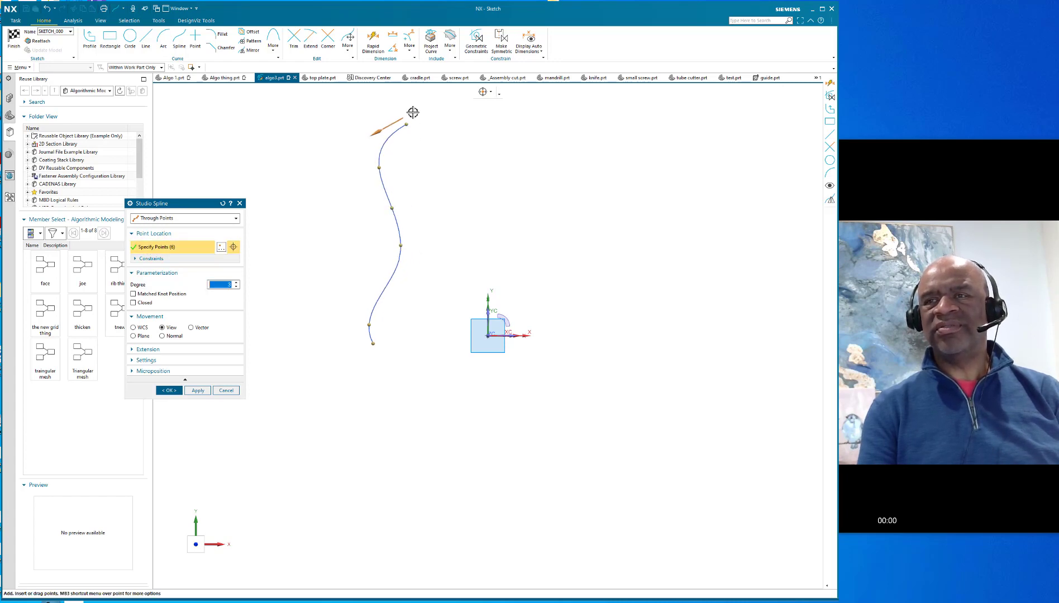
pyautogui.moveTo(406, 123); pyautogui.dragTo(406, 113)
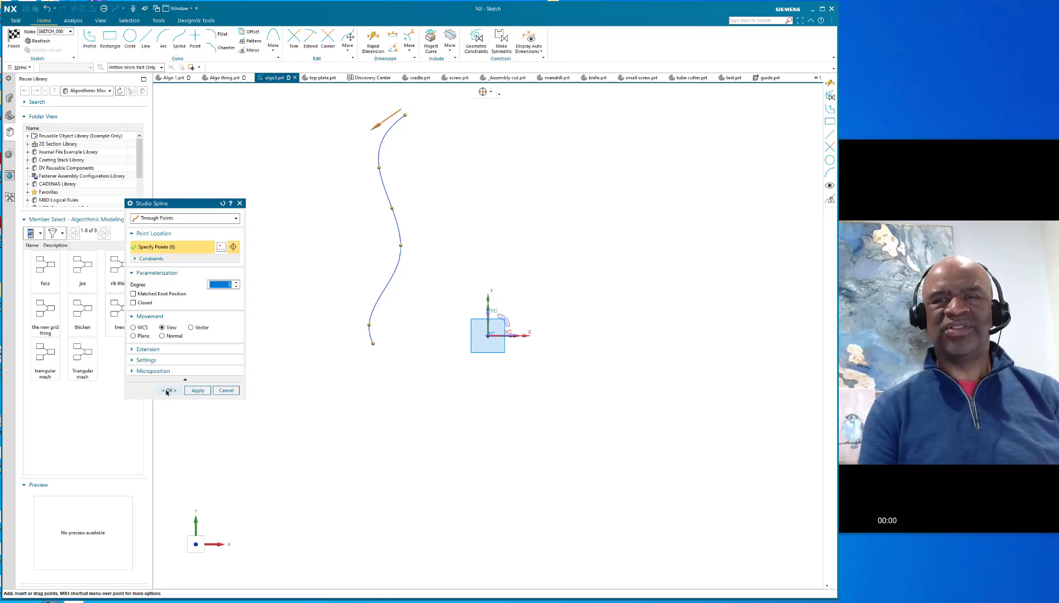
pyautogui.click(167, 391)
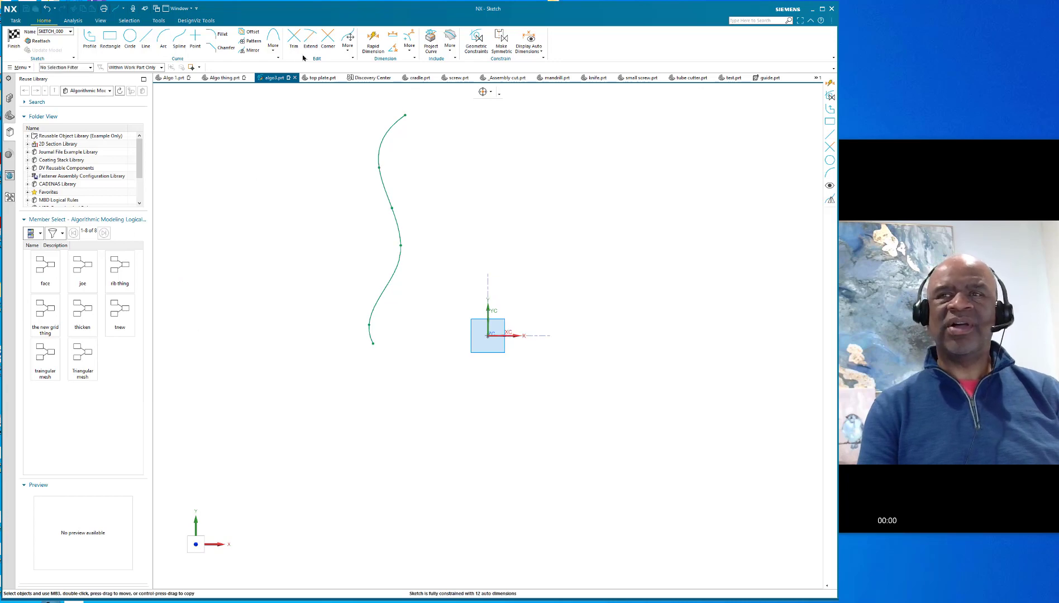
# Dimension the spline's end points 5 apart vertically and finish the sketch.
pyautogui.click(373, 35)
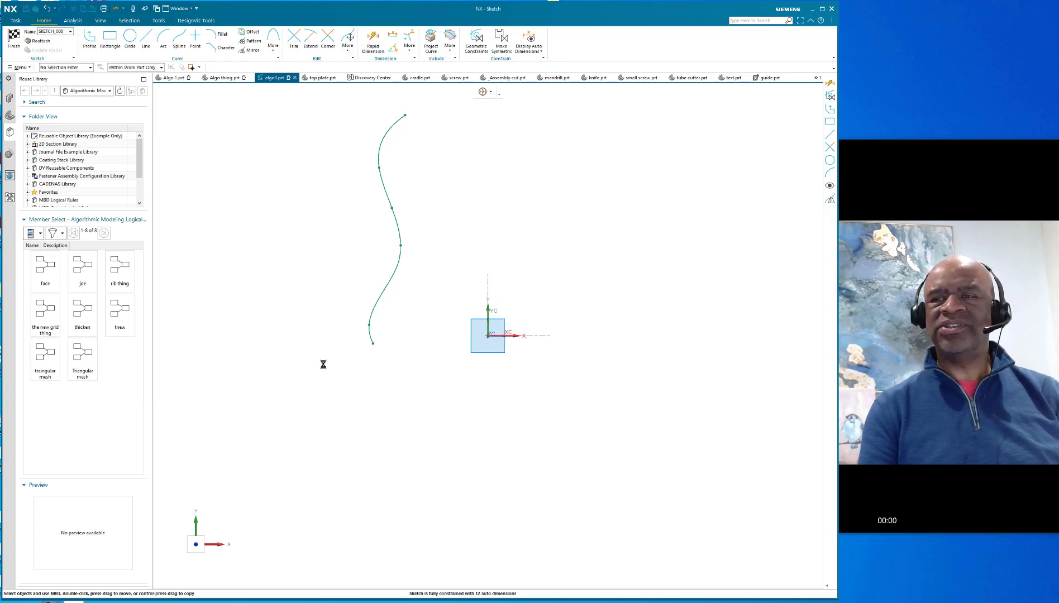
pyautogui.click(373, 343)
pyautogui.click(405, 115)
pyautogui.click(290, 216)
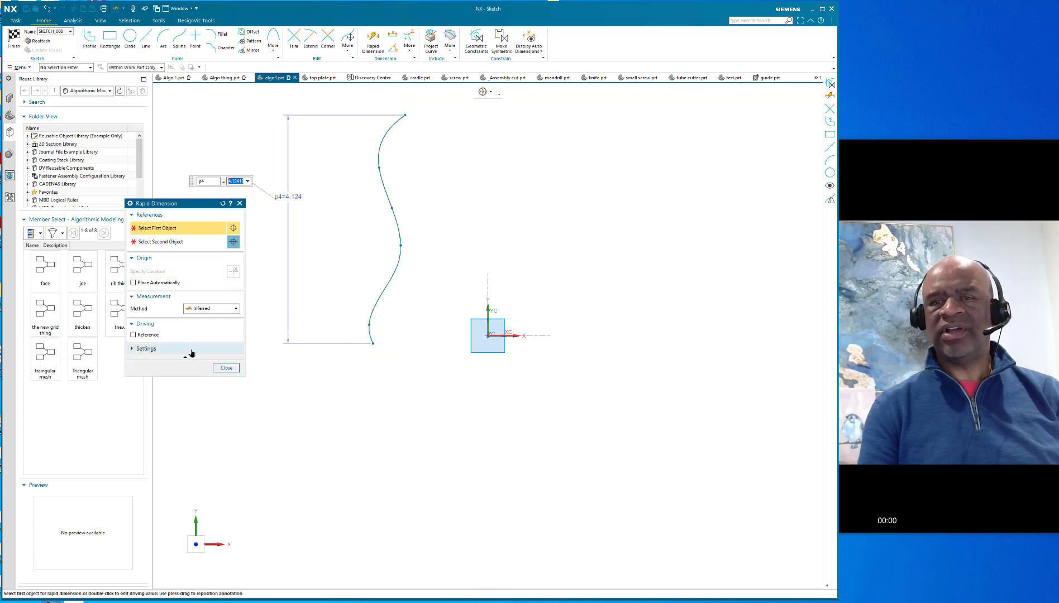
pyautogui.write('5')
pyautogui.press('Return')
pyautogui.click(226, 367)
pyautogui.click(13, 38)
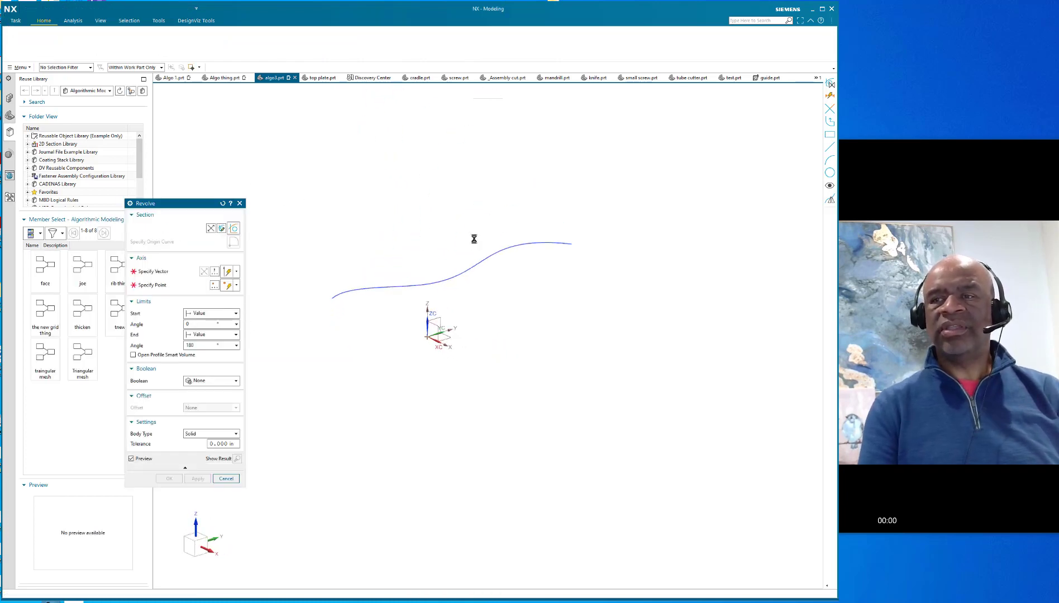
# Revolve the spline 0 to 180° about the datum Y axis and orbit to view the sheet.
pyautogui.click(452, 328)
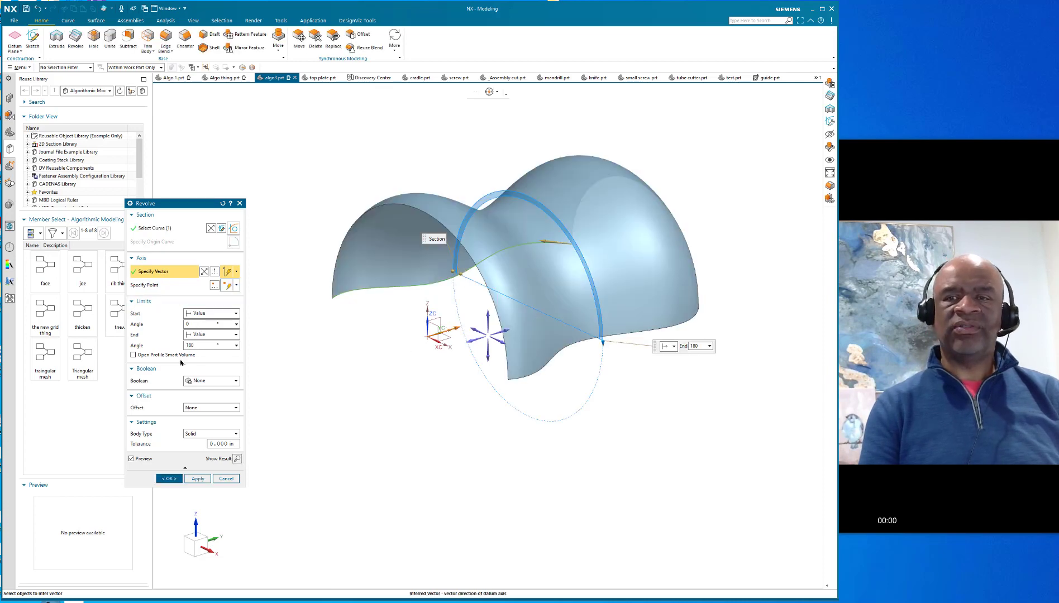
pyautogui.click(158, 480)
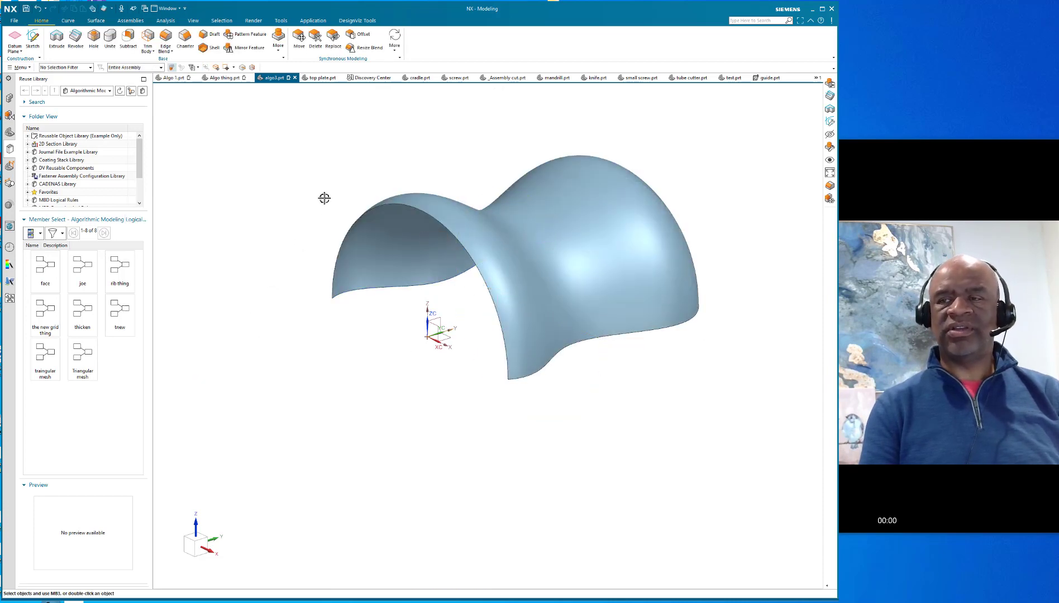
pyautogui.moveTo(324, 198); pyautogui.dragTo(291, 274, button='middle')
pyautogui.moveTo(596, 319)
pyautogui.mouseDown(button='middle')
pyautogui.moveTo(607, 298)
pyautogui.moveTo(621, 309)
pyautogui.moveTo(600, 310)
pyautogui.mouseUp(button='middle')
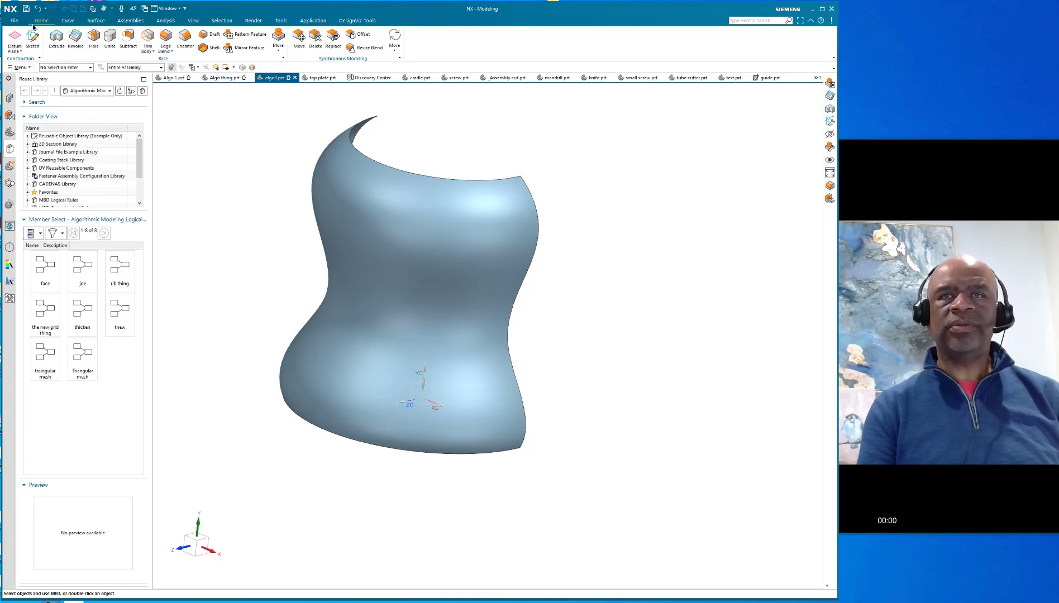
pyautogui.click(279, 43)
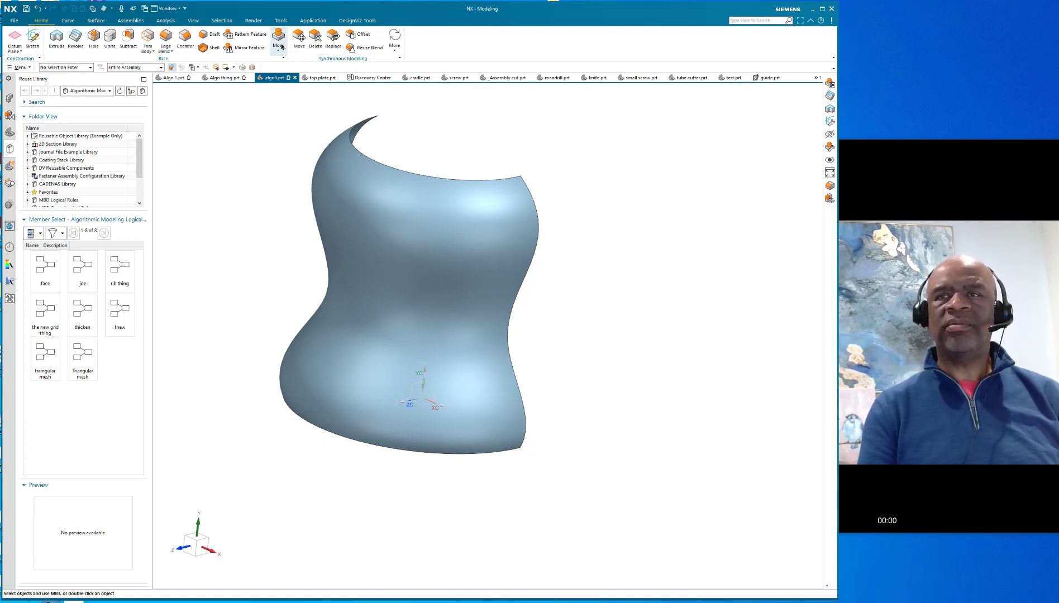
# Open the Logic Editor on a new Algorithmic Feature rule and pan the surface into view.
pyautogui.click(291, 113)
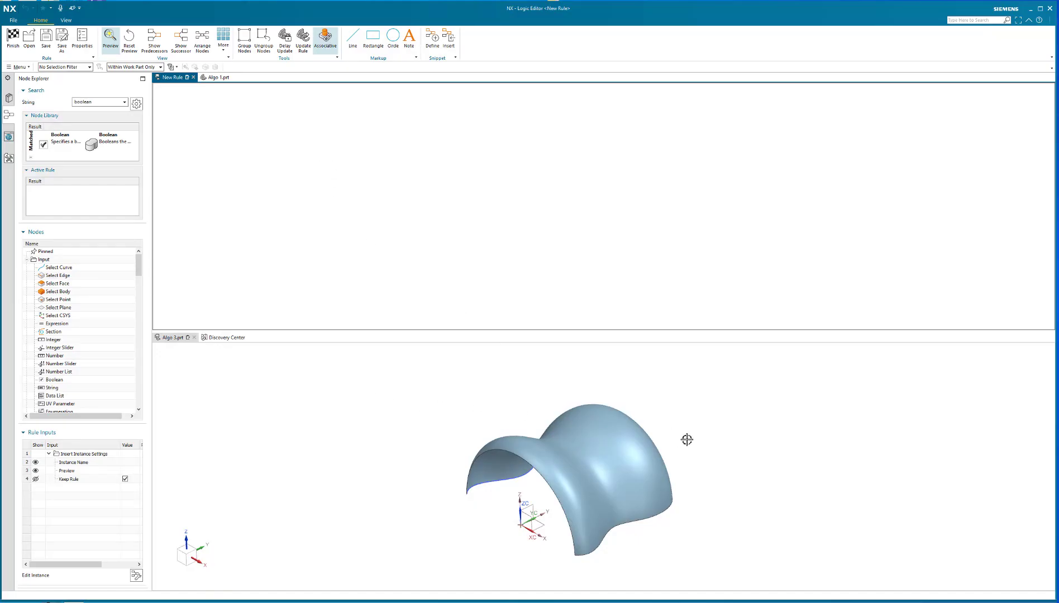
pyautogui.scroll(2, 686, 440)
pyautogui.keyDown('shift'); pyautogui.moveTo(409, 389); pyautogui.dragTo(386, 370, button='middle'); pyautogui.keyUp('shift')
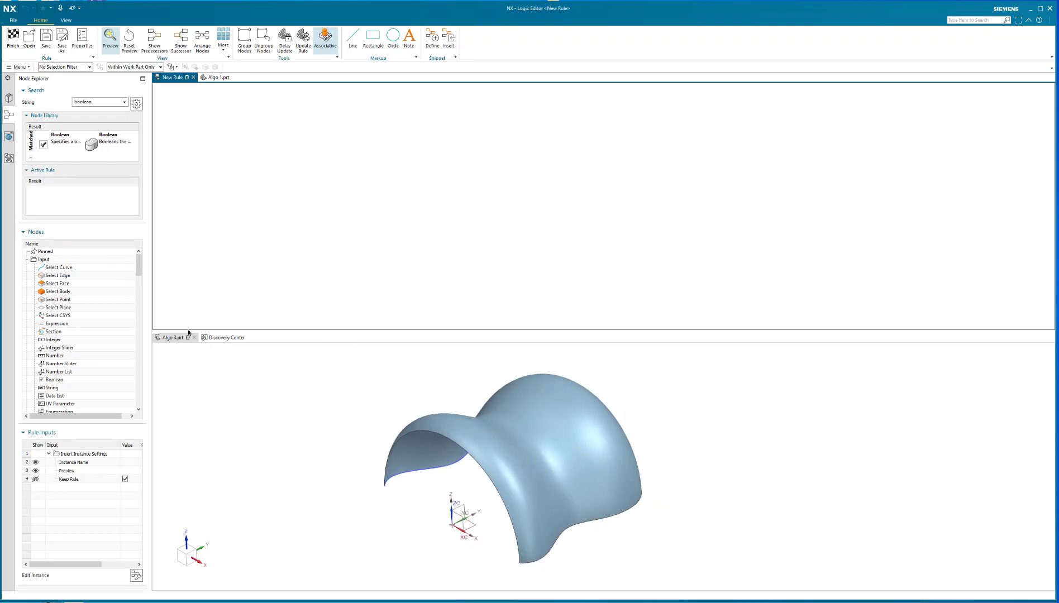
pyautogui.moveTo(139, 263)
pyautogui.mouseDown()
pyautogui.moveTo(147, 397)
pyautogui.moveTo(148, 266)
pyautogui.mouseUp()
pyautogui.click(56, 284)
pyautogui.moveTo(55, 282); pyautogui.dragTo(248, 145)
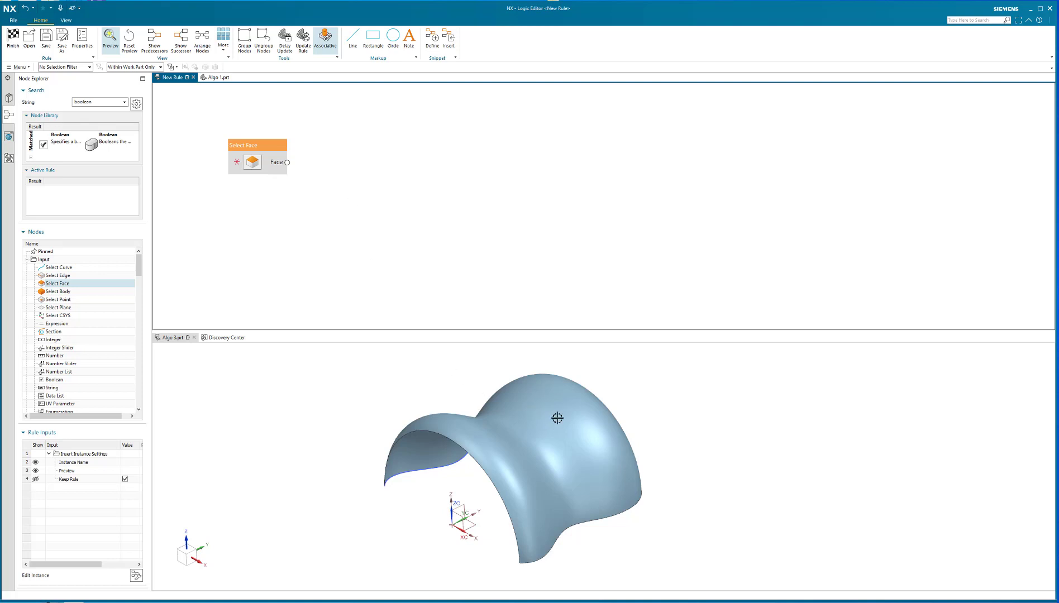
pyautogui.moveTo(328, 423)
pyautogui.mouseDown(button='middle')
pyautogui.moveTo(312, 435)
pyautogui.moveTo(314, 420)
pyautogui.mouseUp(button='middle')
pyautogui.moveTo(136, 267); pyautogui.dragTo(89, 371)
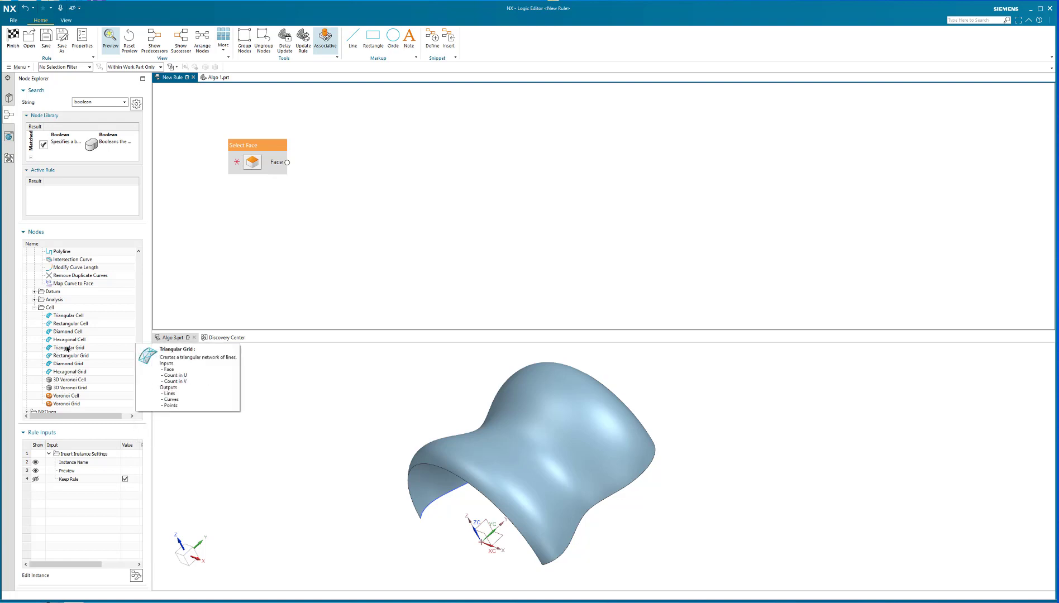
# Add Triangular Grid, Tube and Sphere nodes and spread them out beside Select Face.
pyautogui.doubleClick(61, 350)
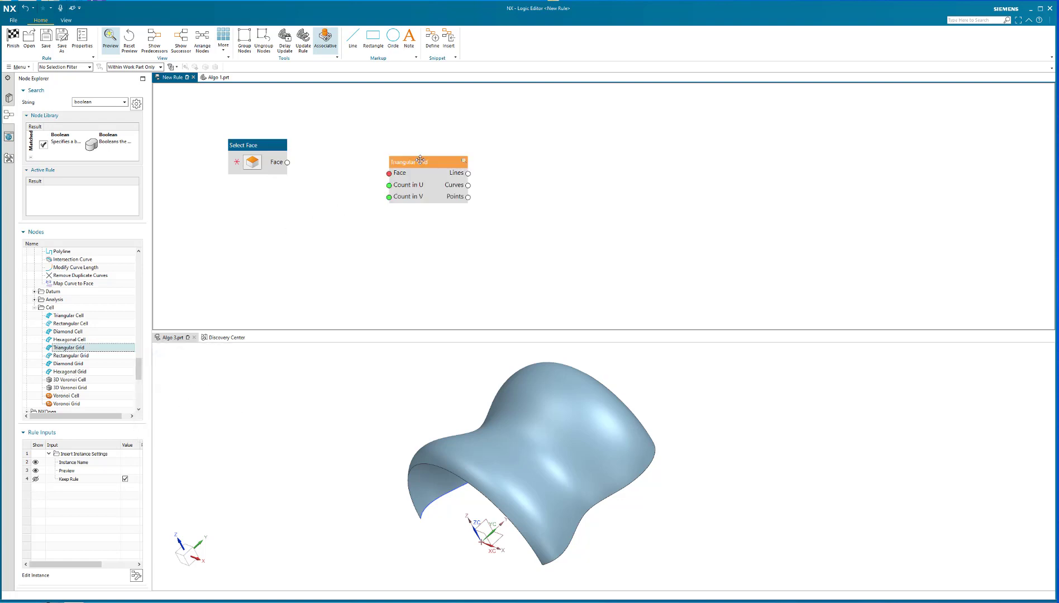
pyautogui.moveTo(420, 160); pyautogui.dragTo(369, 143)
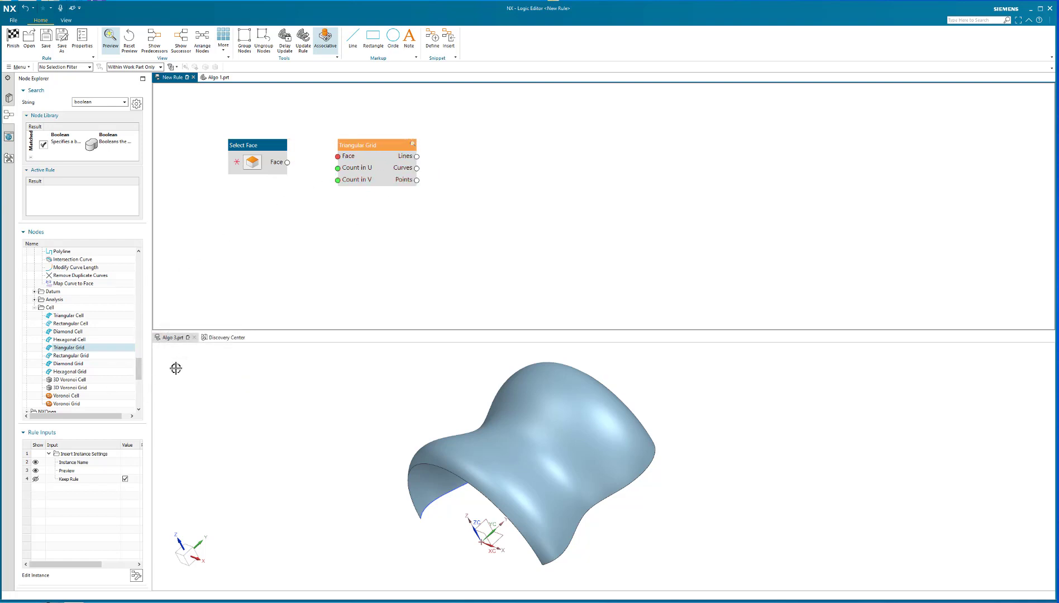
pyautogui.moveTo(139, 368); pyautogui.dragTo(143, 287)
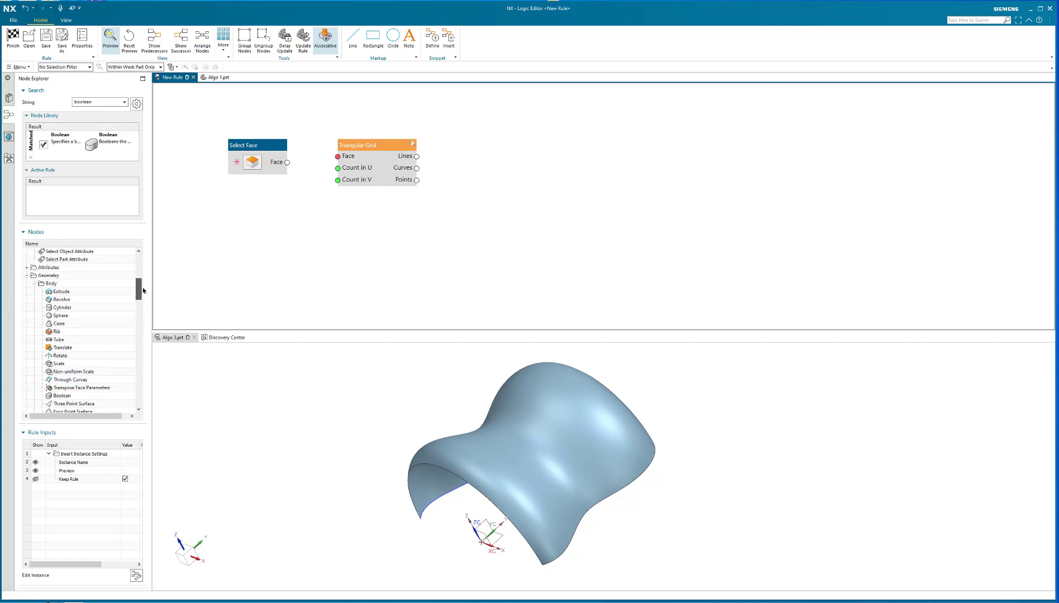
pyautogui.doubleClick(59, 339)
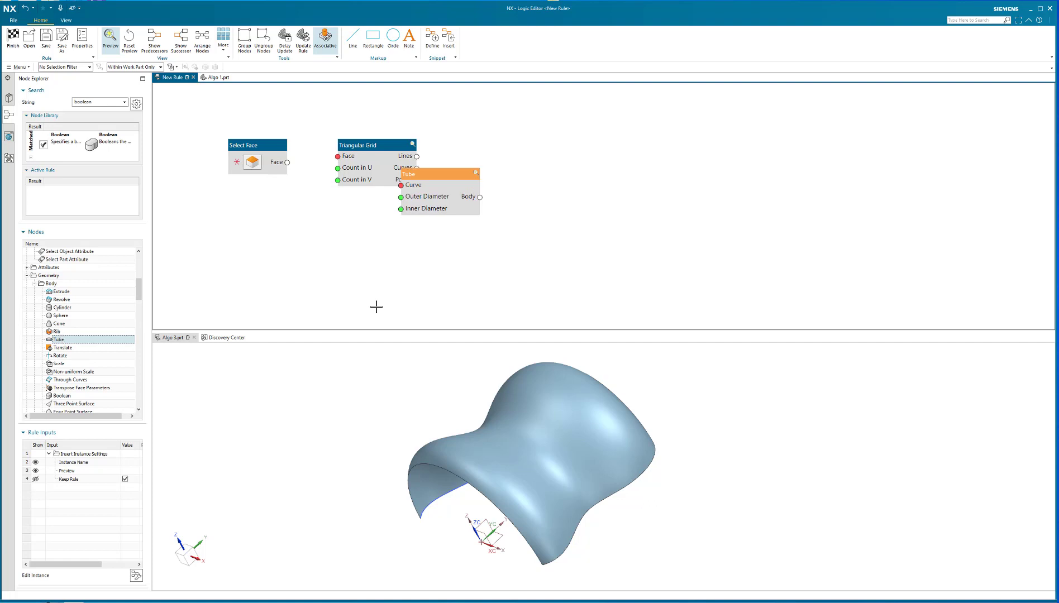
pyautogui.moveTo(440, 171); pyautogui.dragTo(488, 143)
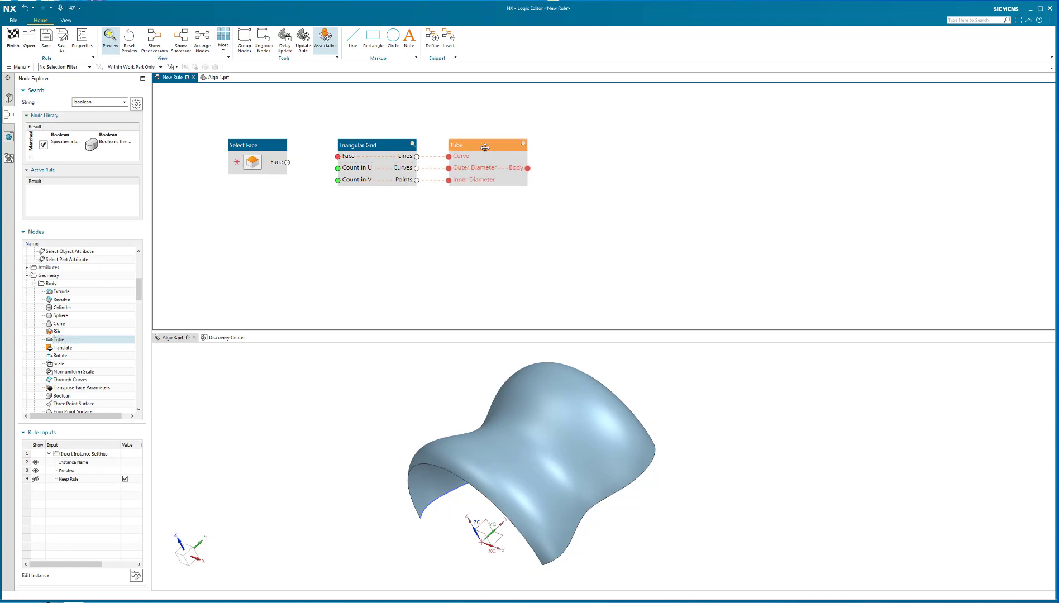
pyautogui.doubleClick(60, 316)
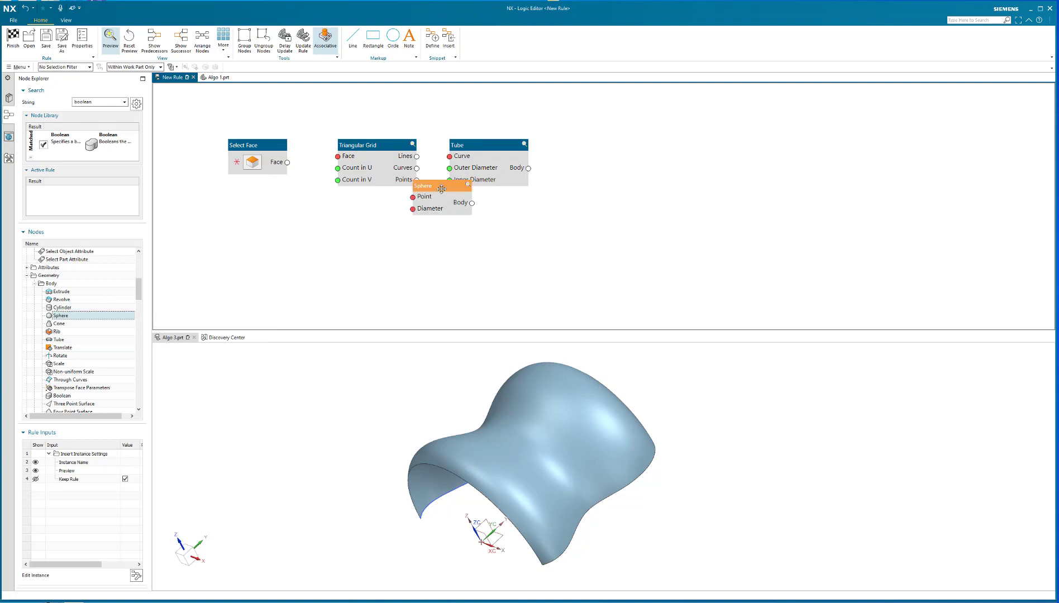
pyautogui.moveTo(441, 189); pyautogui.dragTo(496, 231)
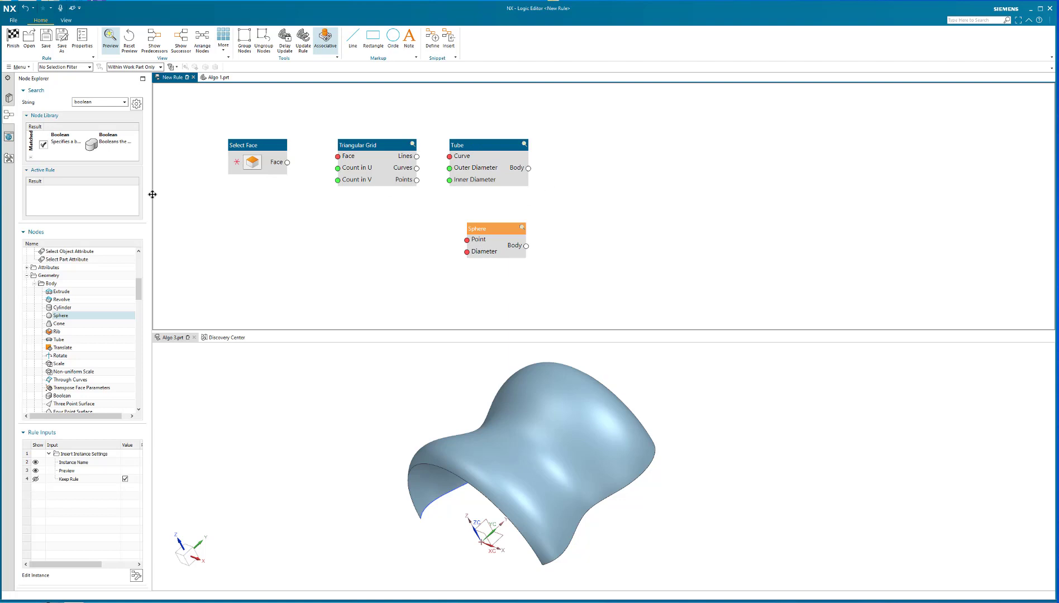
# Search 'unite' and place two Unite All nodes, right of Tube and right of Sphere.
pyautogui.click(91, 143)
pyautogui.scroll(1, 139, 296)
pyautogui.moveTo(139, 296); pyautogui.dragTo(140, 267)
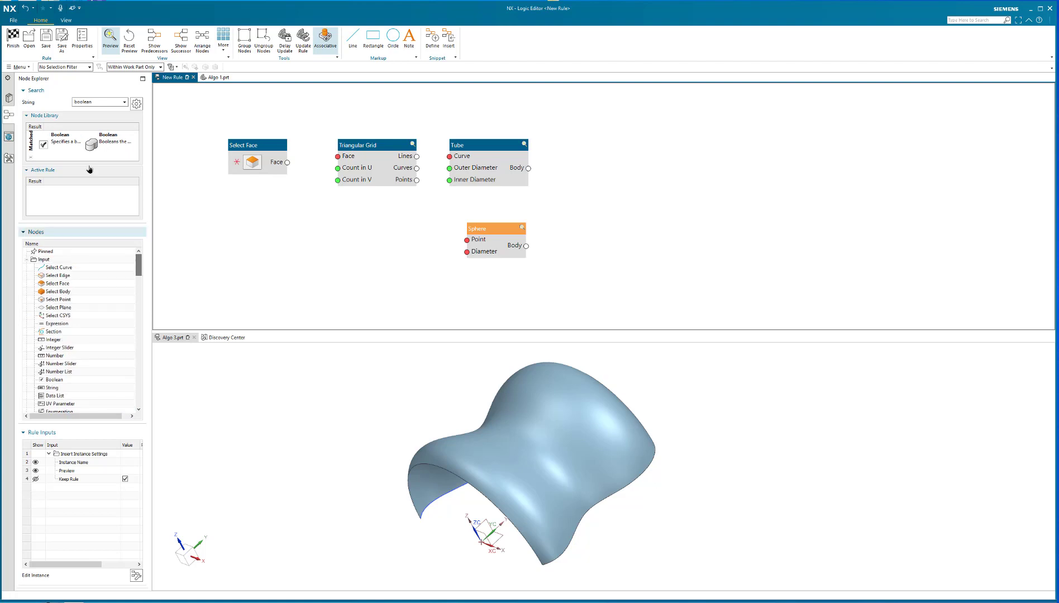
pyautogui.click(91, 144)
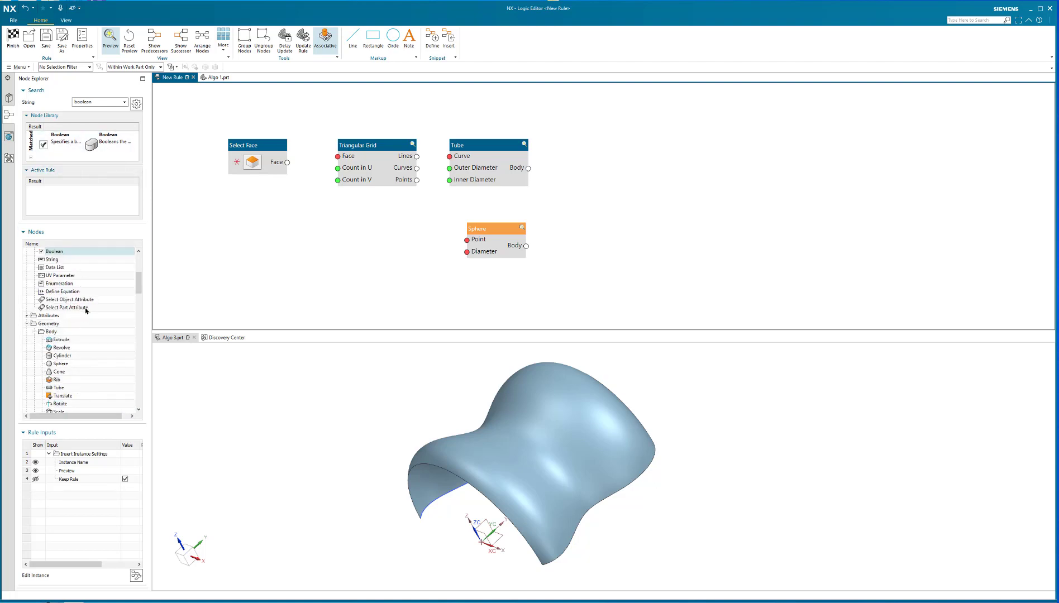
pyautogui.click(96, 143)
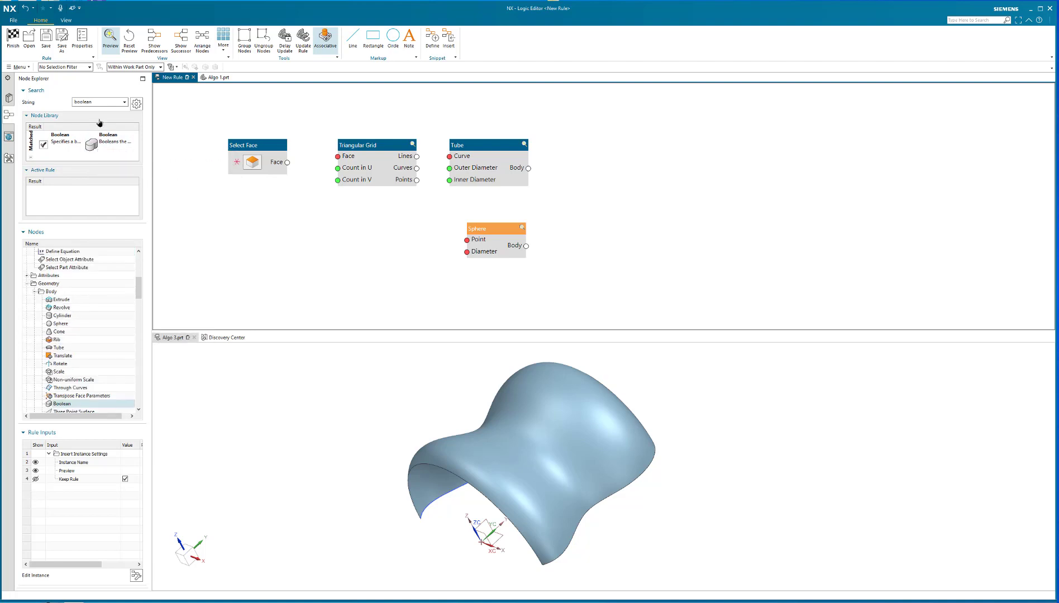
pyautogui.doubleClick(93, 102)
pyautogui.write('unite all')
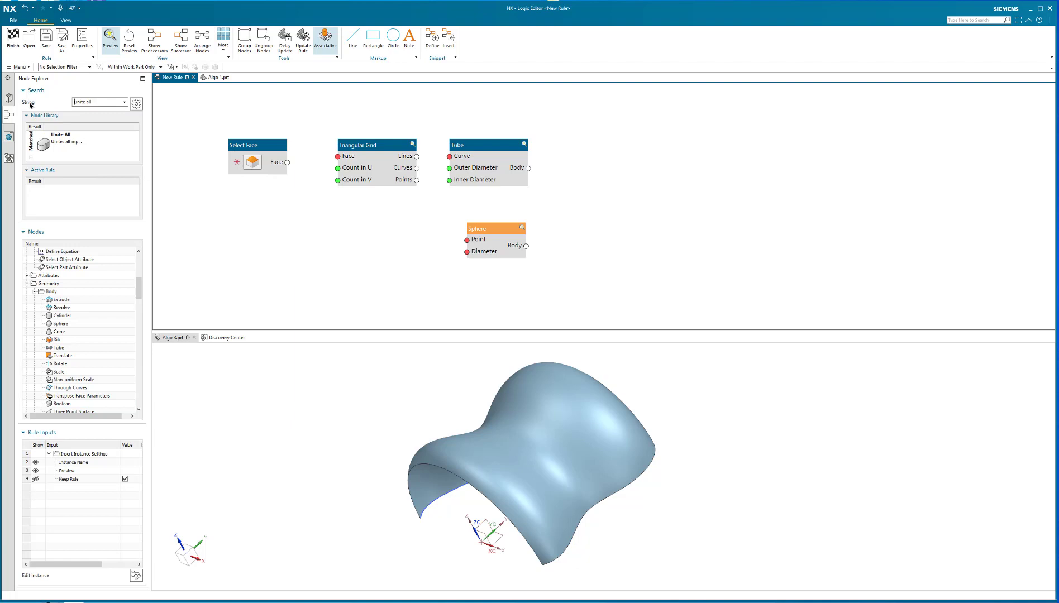
pyautogui.click(97, 139)
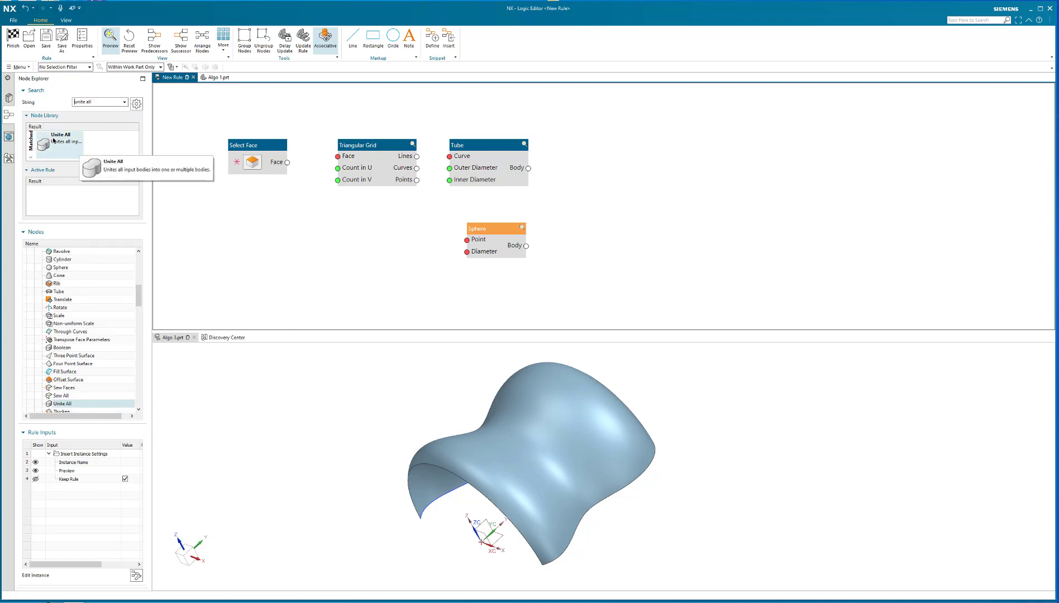
pyautogui.doubleClick(70, 404)
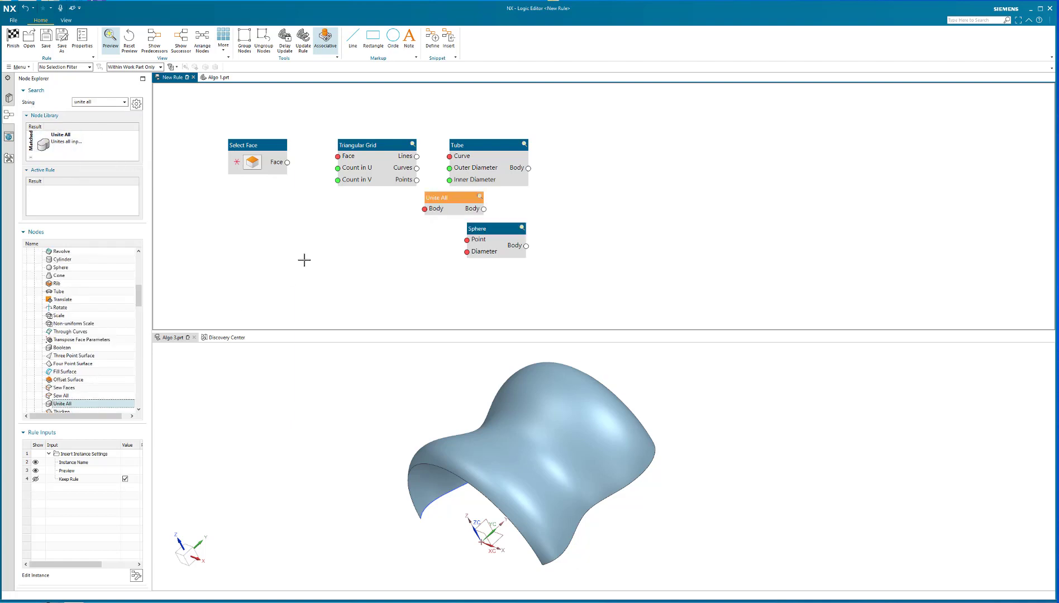
pyautogui.moveTo(456, 198); pyautogui.dragTo(583, 137)
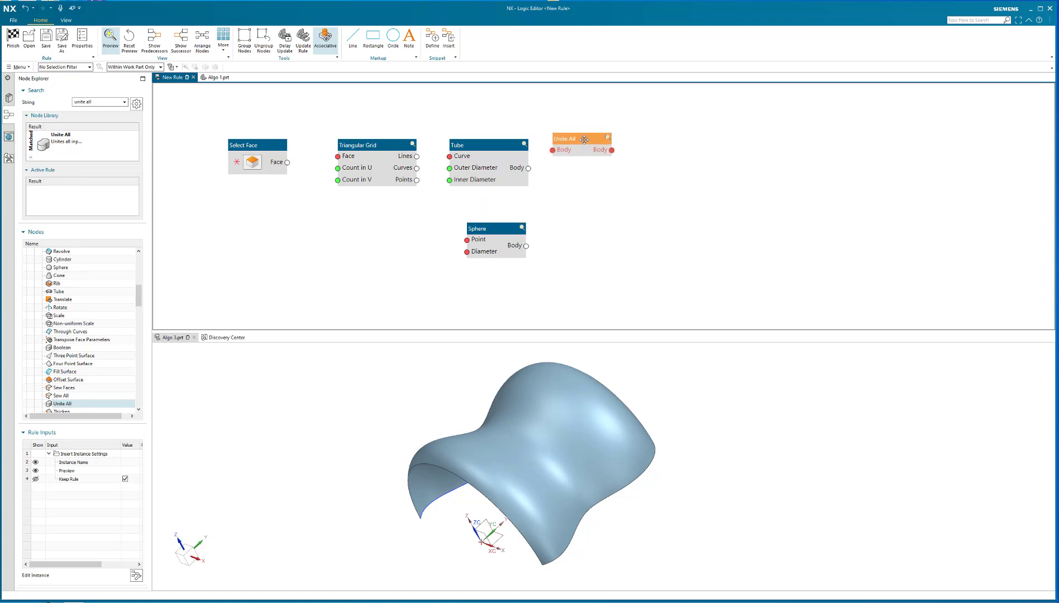
pyautogui.moveTo(70, 405); pyautogui.dragTo(600, 246)
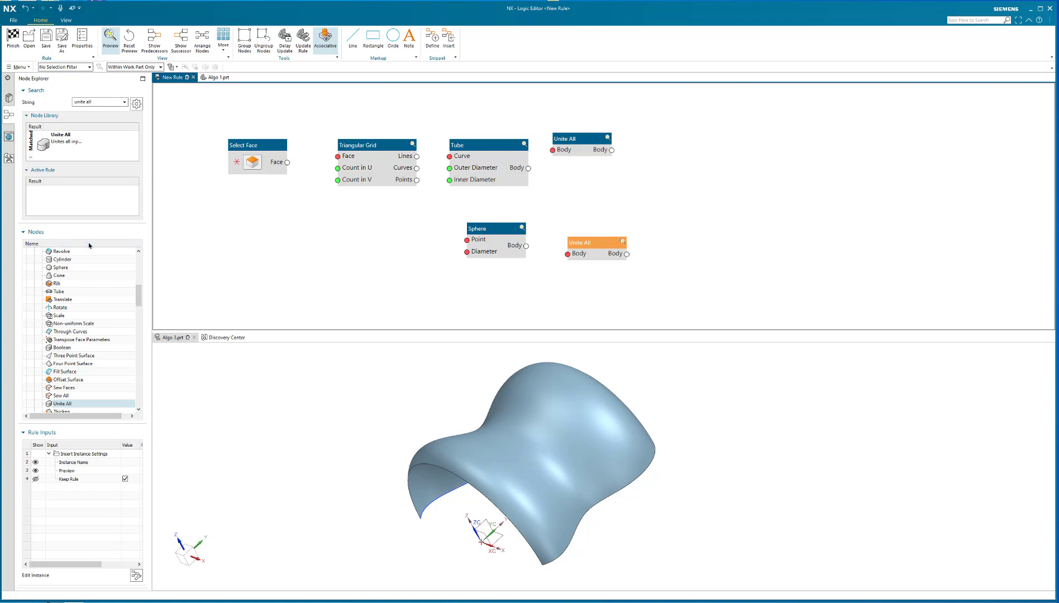
# Search 'bo' for Boolean nodes and delete a mistakenly added True/False Boolean node.
pyautogui.click(99, 101)
pyautogui.write('bo')
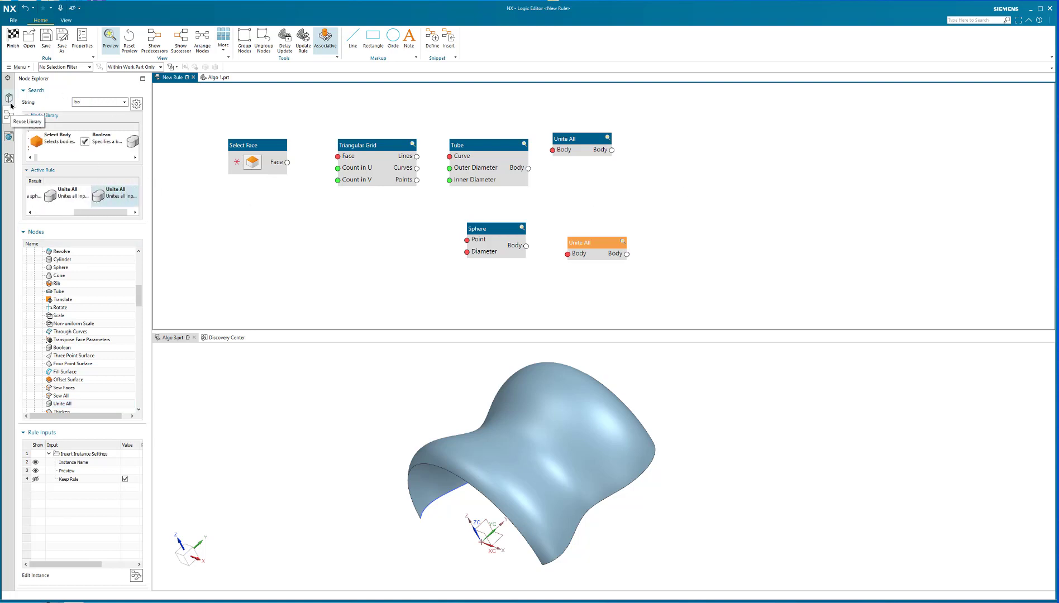
pyautogui.click(102, 139)
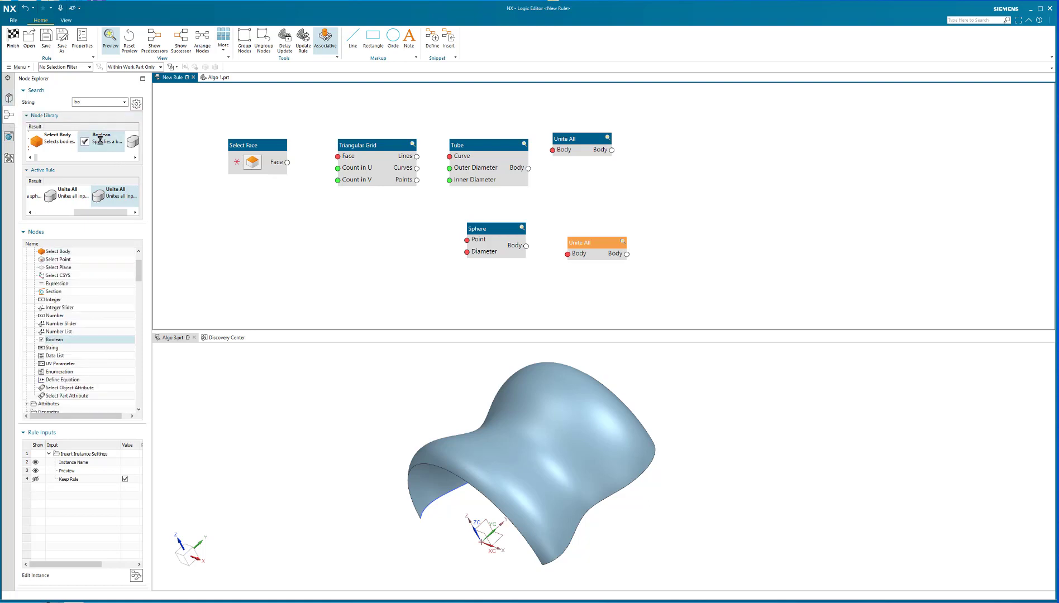
pyautogui.moveTo(61, 340); pyautogui.dragTo(297, 270)
pyautogui.moveTo(537, 221); pyautogui.dragTo(711, 173)
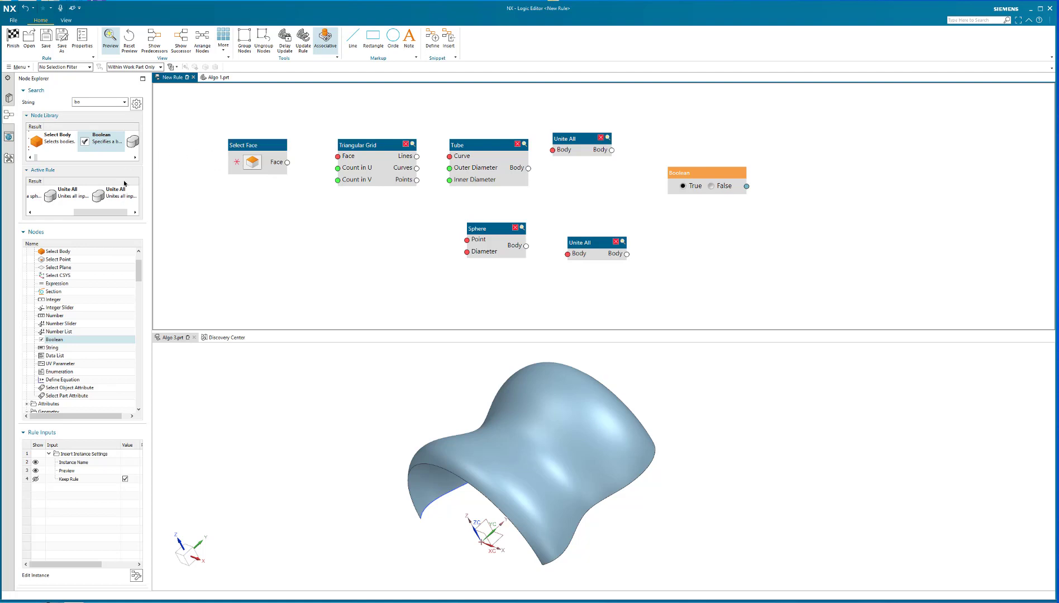
pyautogui.moveTo(118, 193); pyautogui.dragTo(686, 147)
pyautogui.rightClick(723, 176)
pyautogui.click(742, 228)
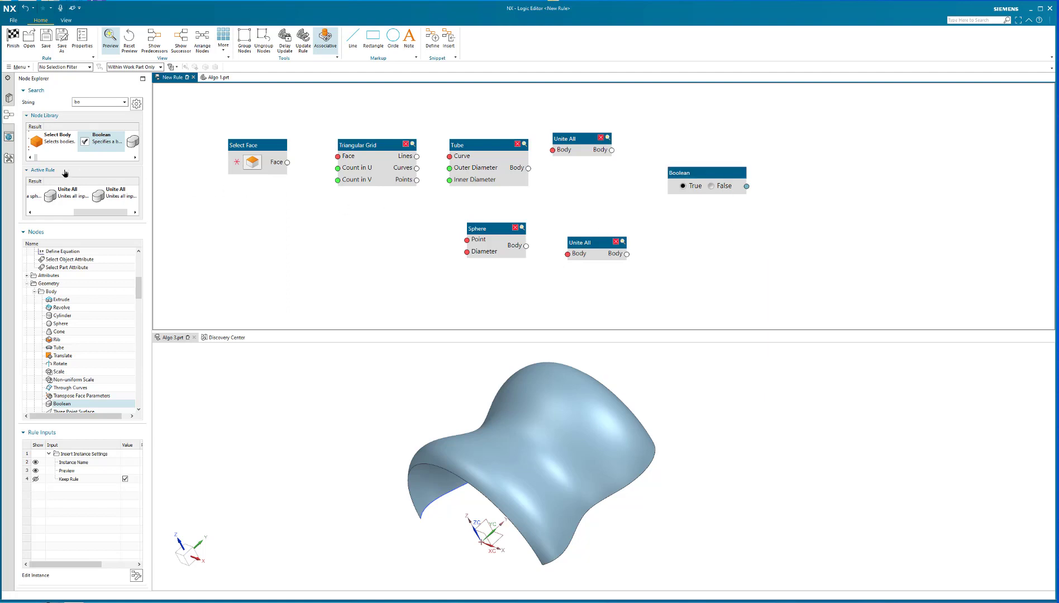
# Place the geometry Boolean node at the upper right and delete the stray True/False node.
pyautogui.click(107, 143)
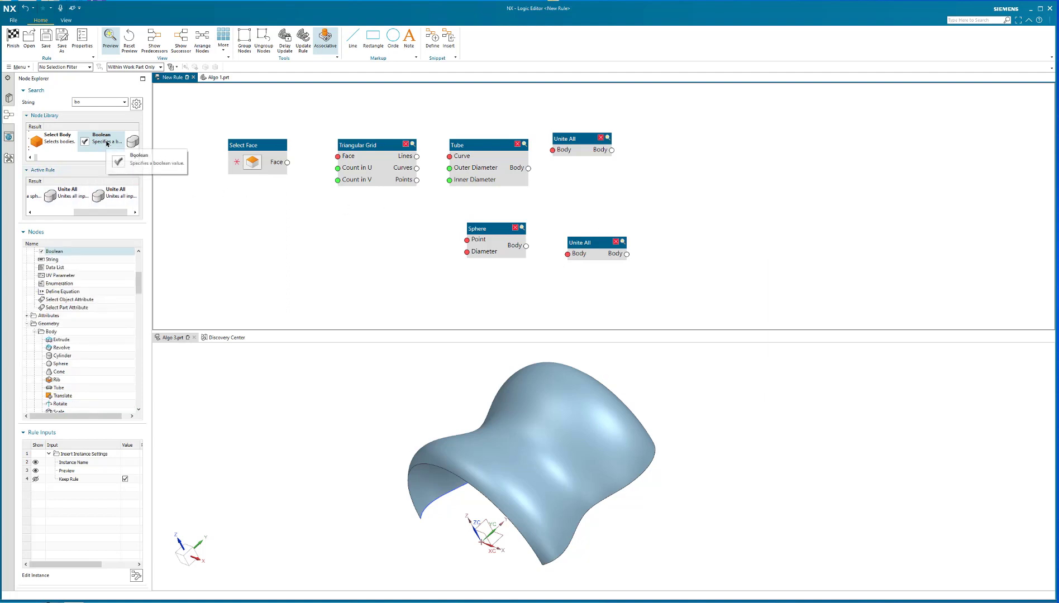
pyautogui.doubleClick(110, 140)
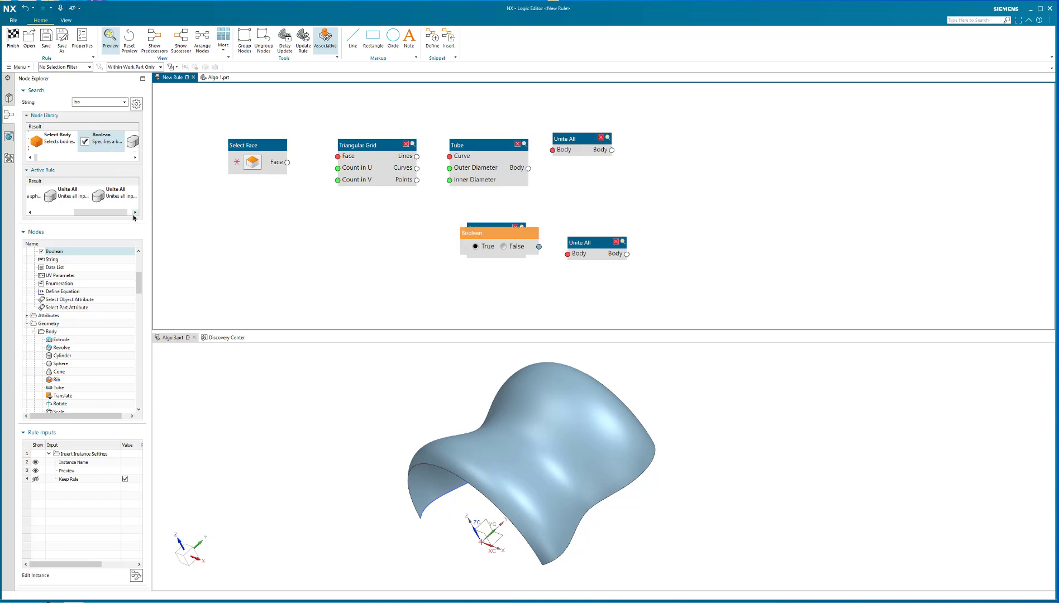
pyautogui.moveTo(481, 232); pyautogui.dragTo(211, 283)
pyautogui.moveTo(138, 282)
pyautogui.mouseDown()
pyautogui.moveTo(138, 274)
pyautogui.moveTo(143, 297)
pyautogui.mouseUp()
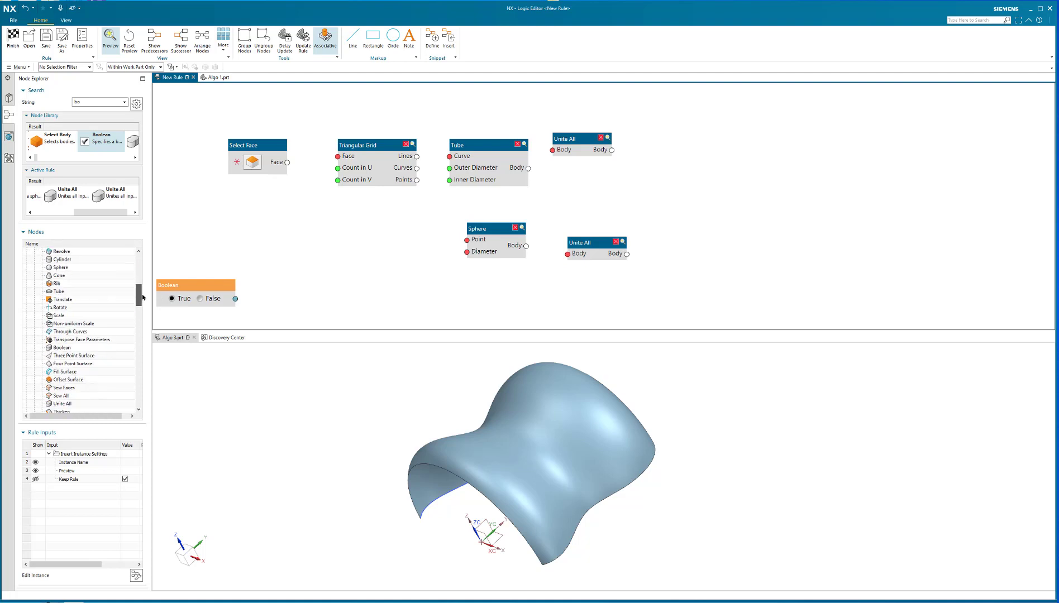
pyautogui.doubleClick(60, 347)
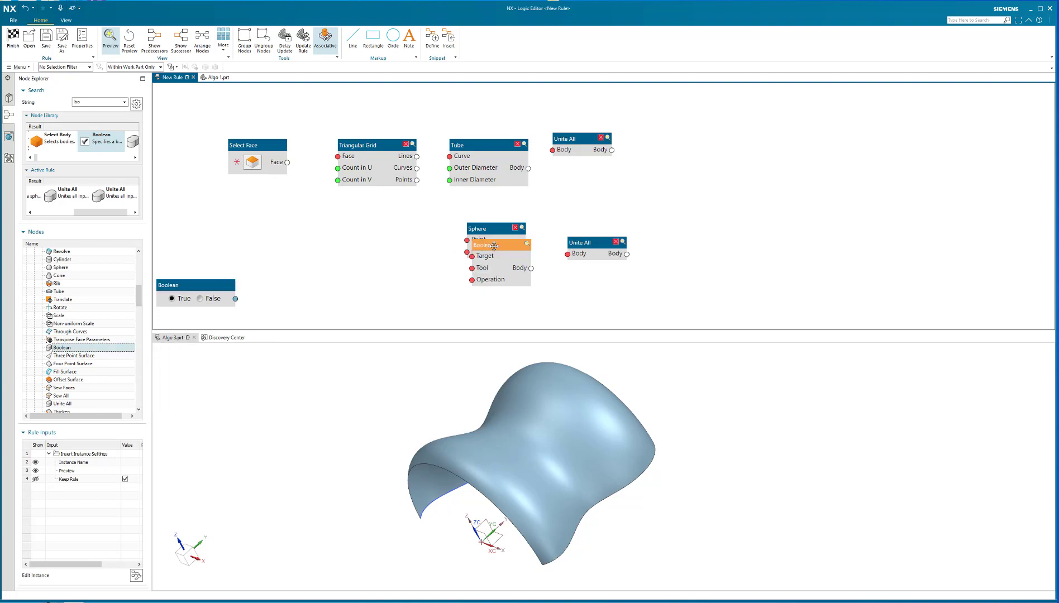
pyautogui.moveTo(493, 246); pyautogui.dragTo(705, 142)
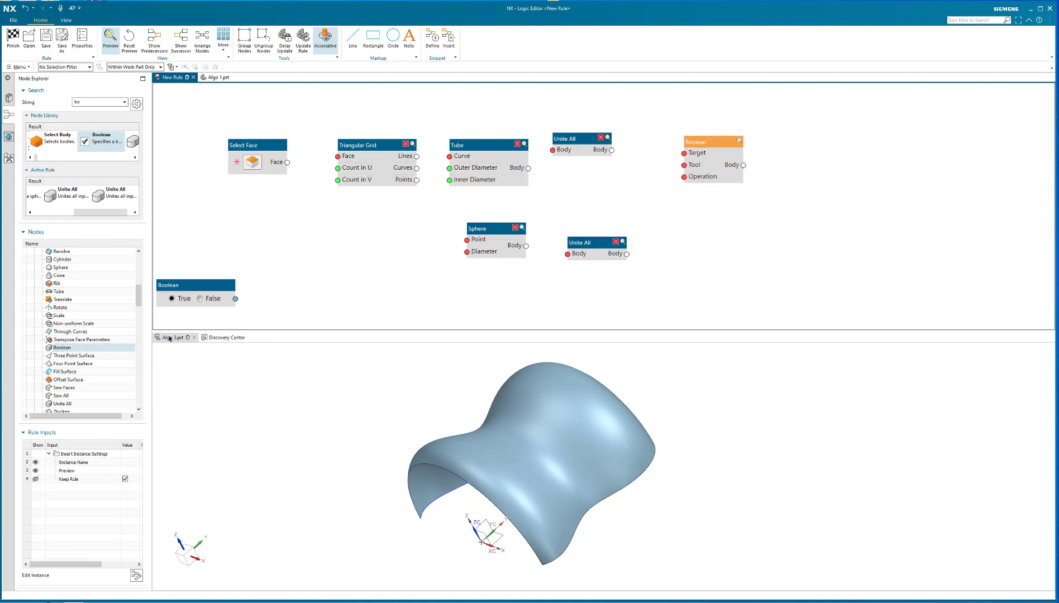
pyautogui.rightClick(198, 286)
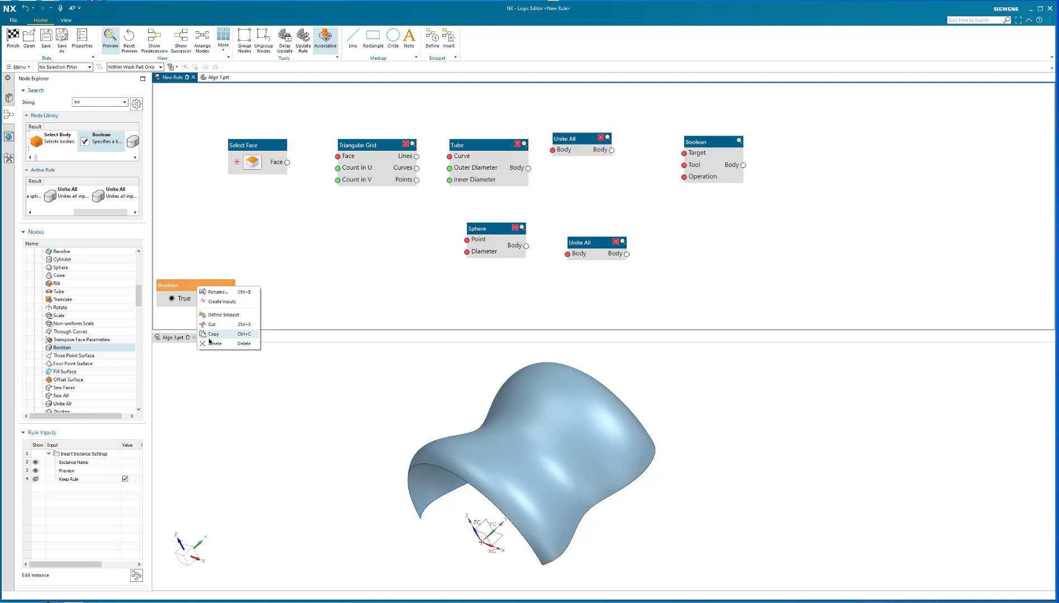
pyautogui.click(214, 343)
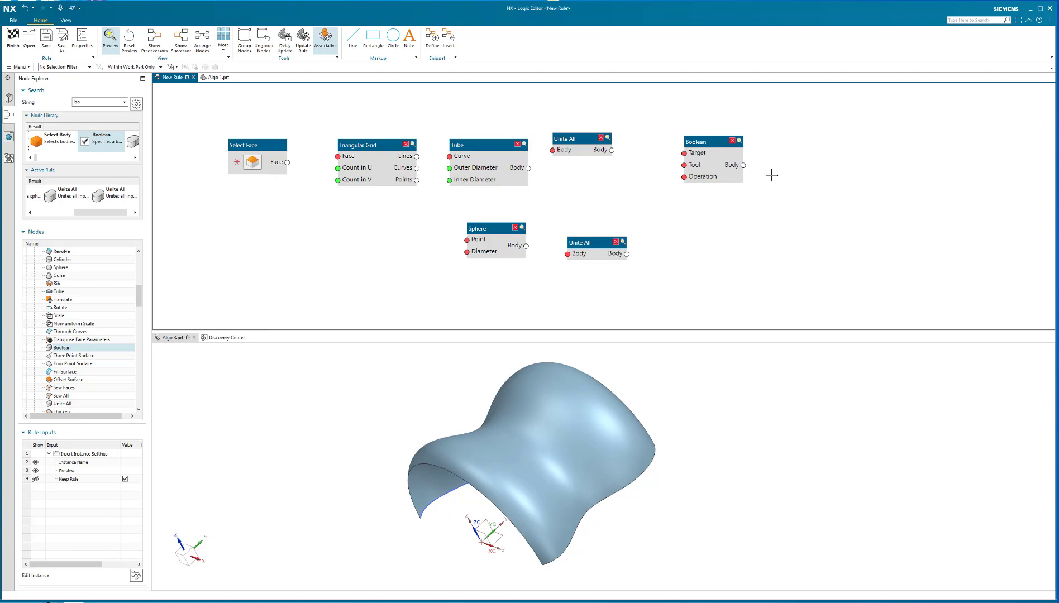
# Feed the Boolean node's Body output into a new Output node's Object 1.
pyautogui.rightClick(743, 168)
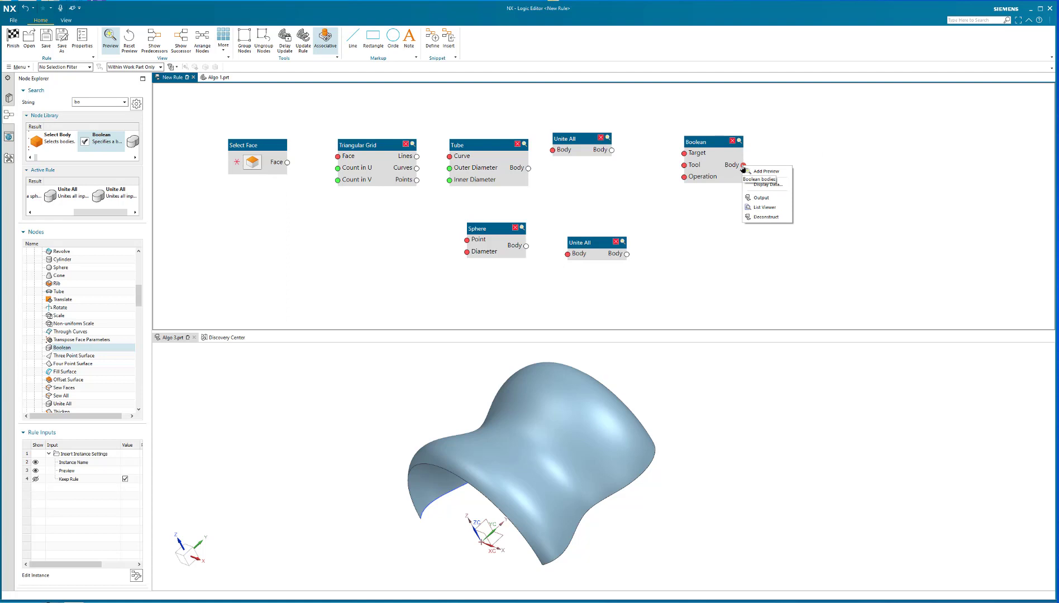
pyautogui.click(761, 199)
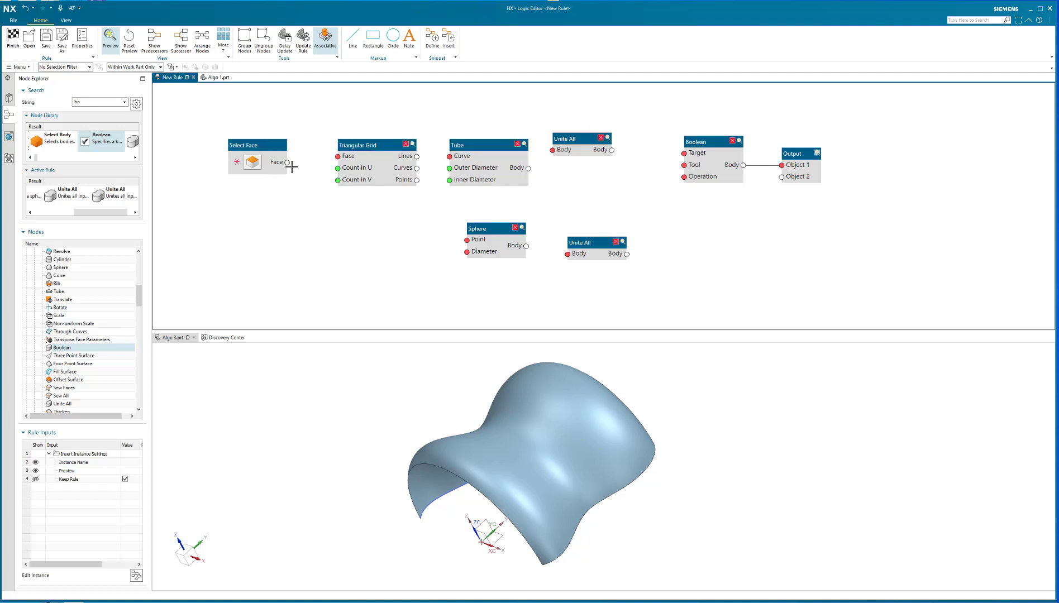
# Connect Select Face to Triangular Grid and create Count in U and V inputs of 4.
pyautogui.moveTo(287, 163); pyautogui.dragTo(339, 158)
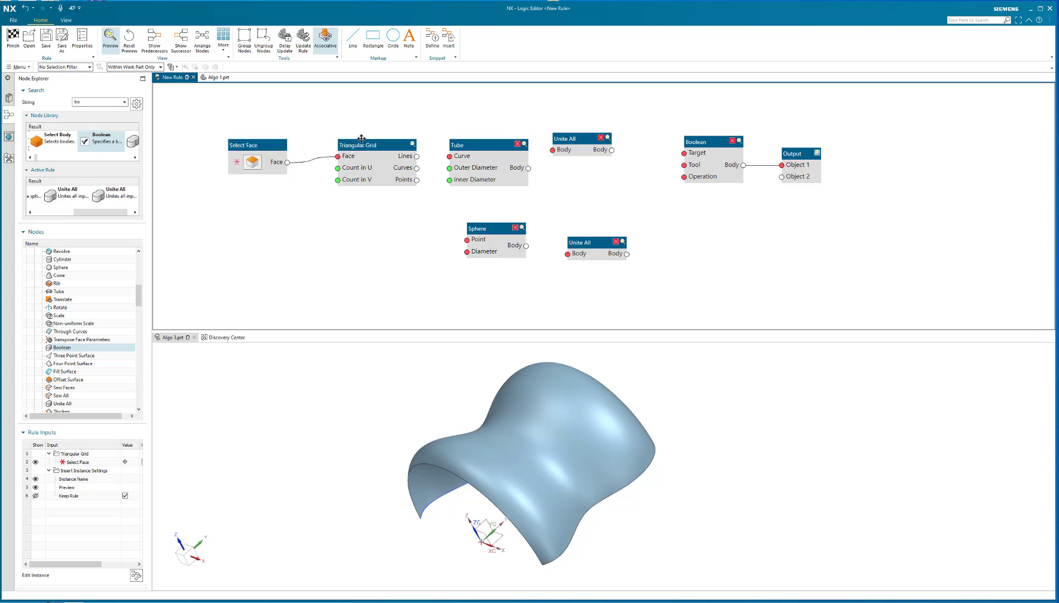
pyautogui.rightClick(338, 169)
pyautogui.click(359, 174)
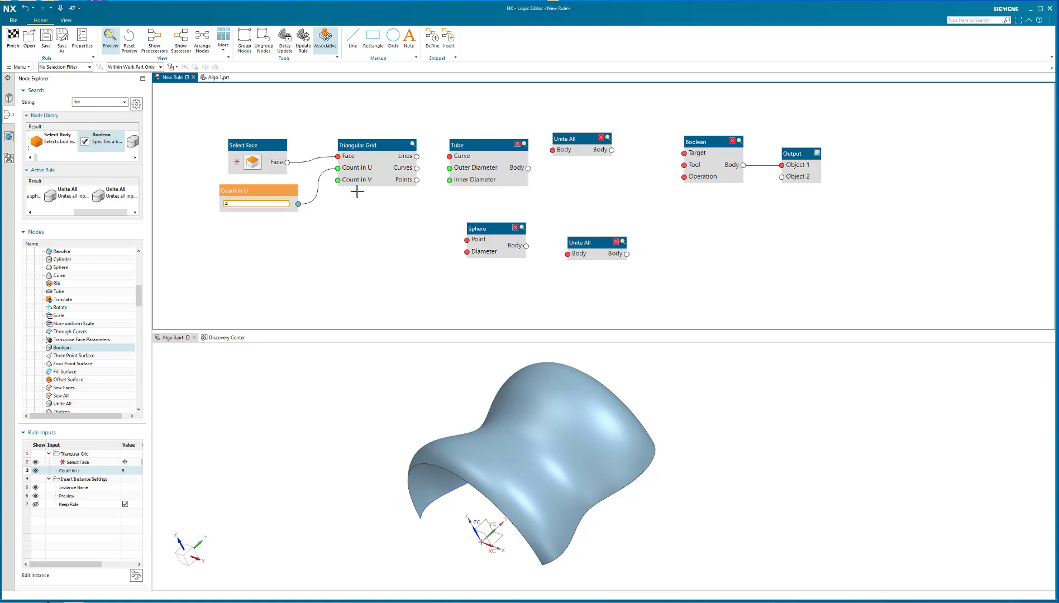
pyautogui.write('4')
pyautogui.rightClick(337, 180)
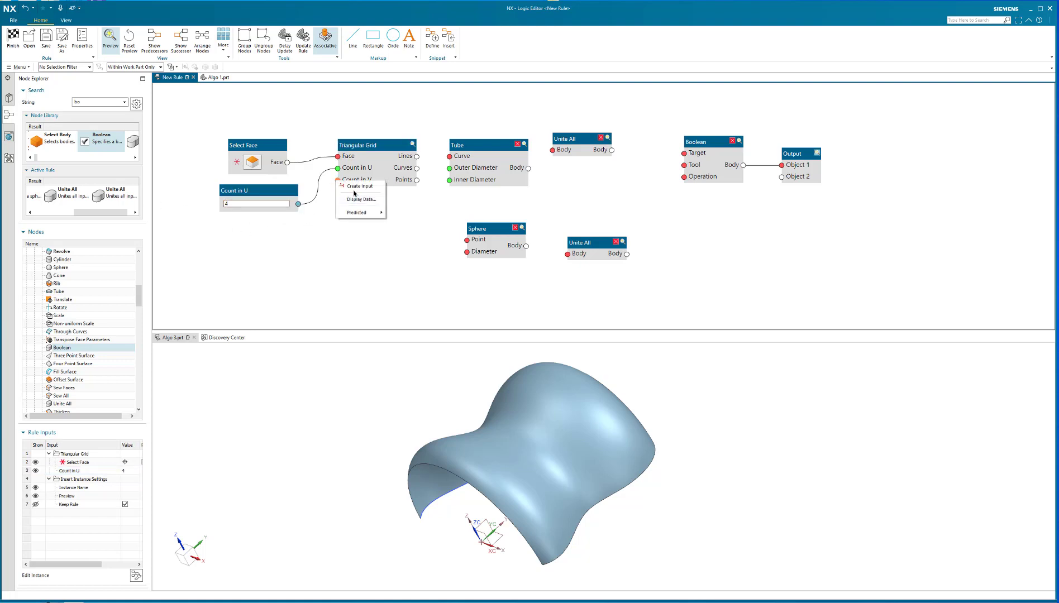
pyautogui.click(358, 188)
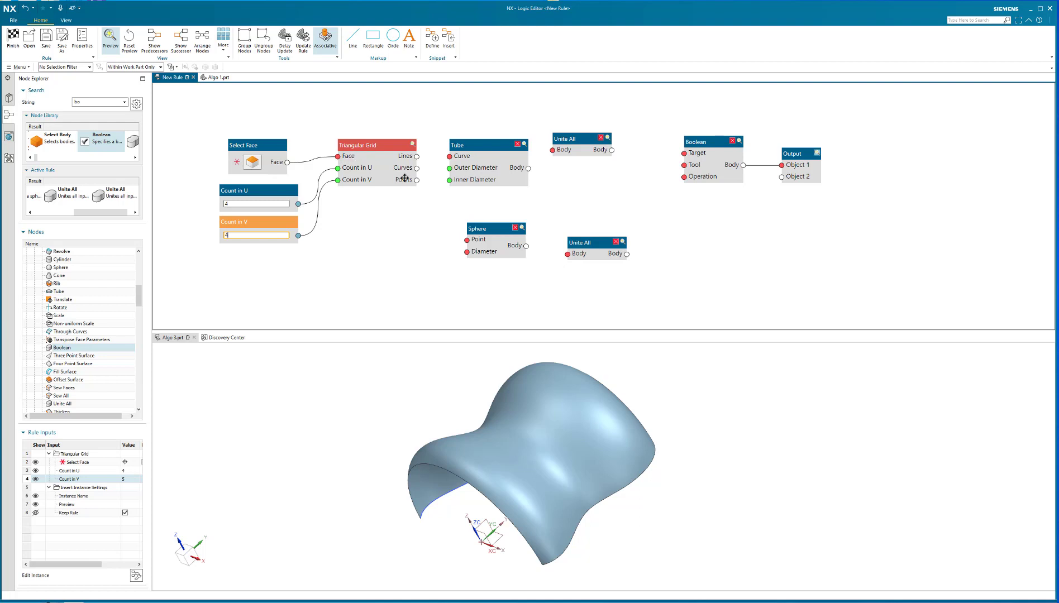
# Wire the grid's Curves into Tube's Curve and its Points into Sphere's Point.
pyautogui.moveTo(417, 170); pyautogui.dragTo(449, 157)
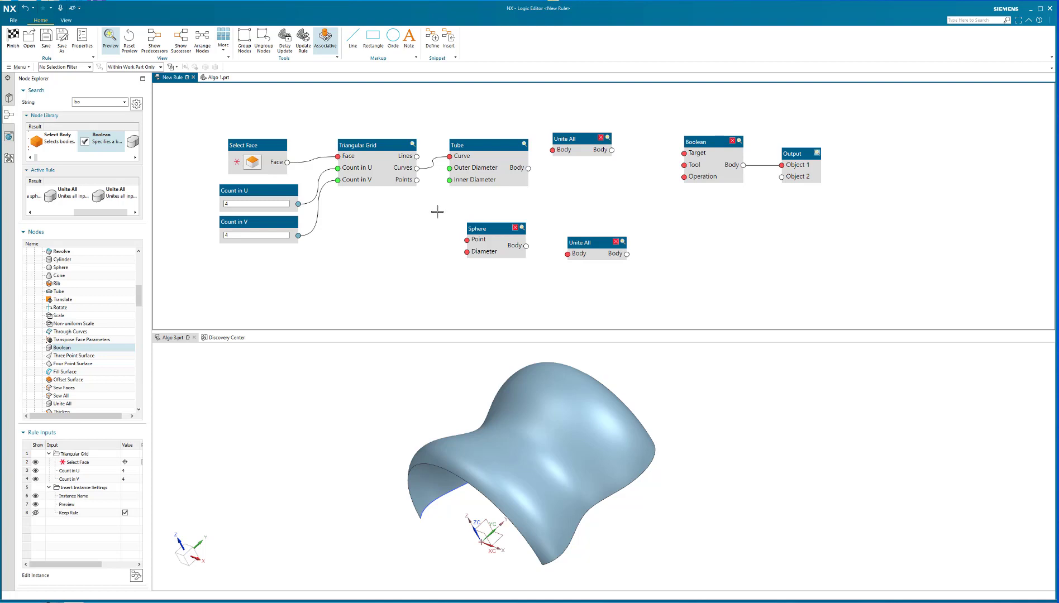
pyautogui.moveTo(416, 180); pyautogui.dragTo(462, 253)
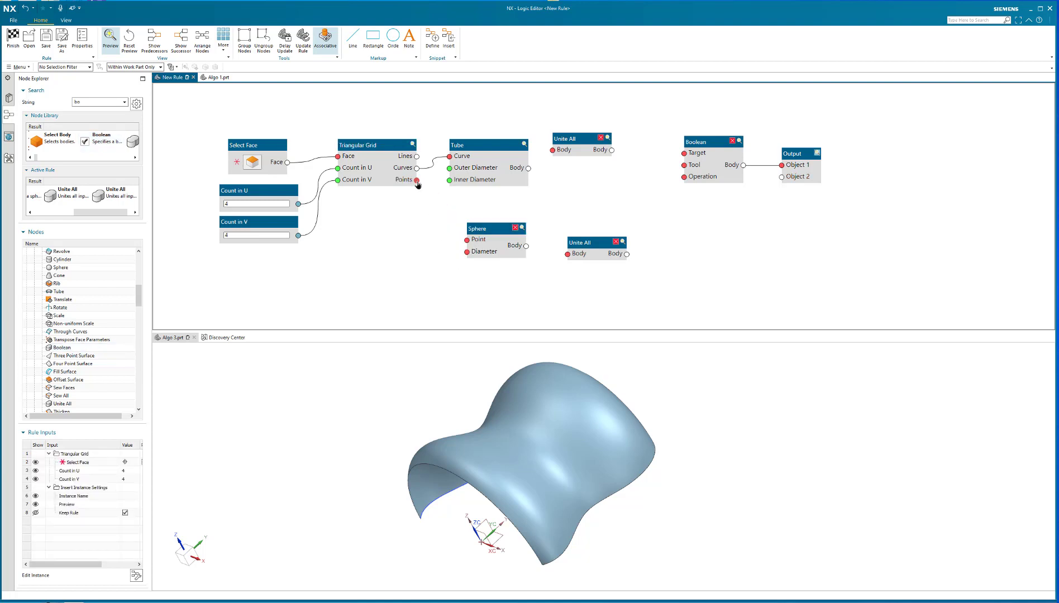
pyautogui.moveTo(417, 180)
pyautogui.mouseDown()
pyautogui.moveTo(442, 249)
pyautogui.moveTo(467, 240)
pyautogui.mouseUp()
# Give the Sphere's Diameter an input node set to 0.5.
pyautogui.rightClick(467, 254)
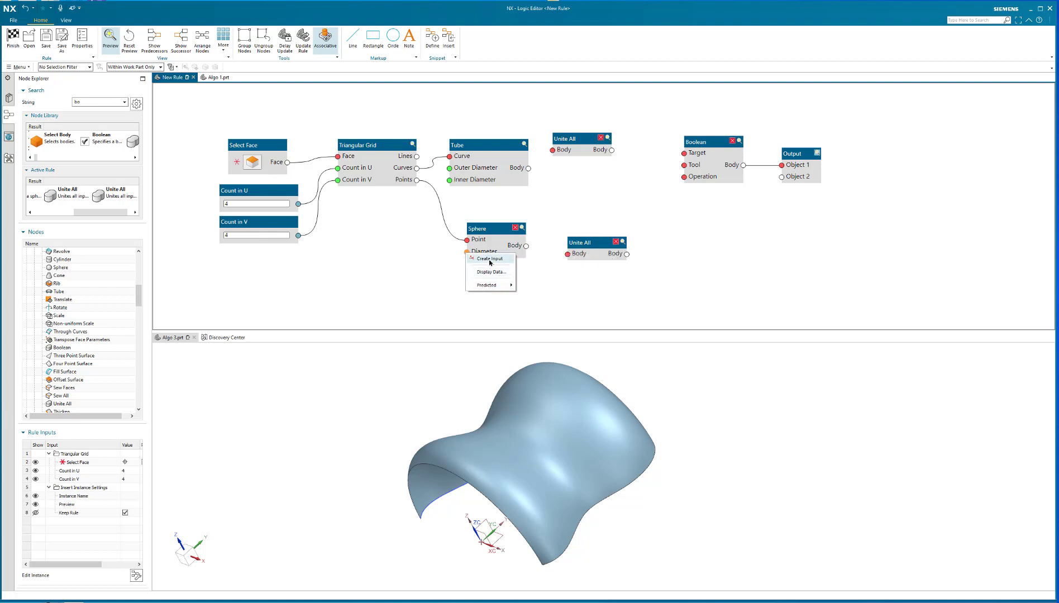
pyautogui.click(489, 258)
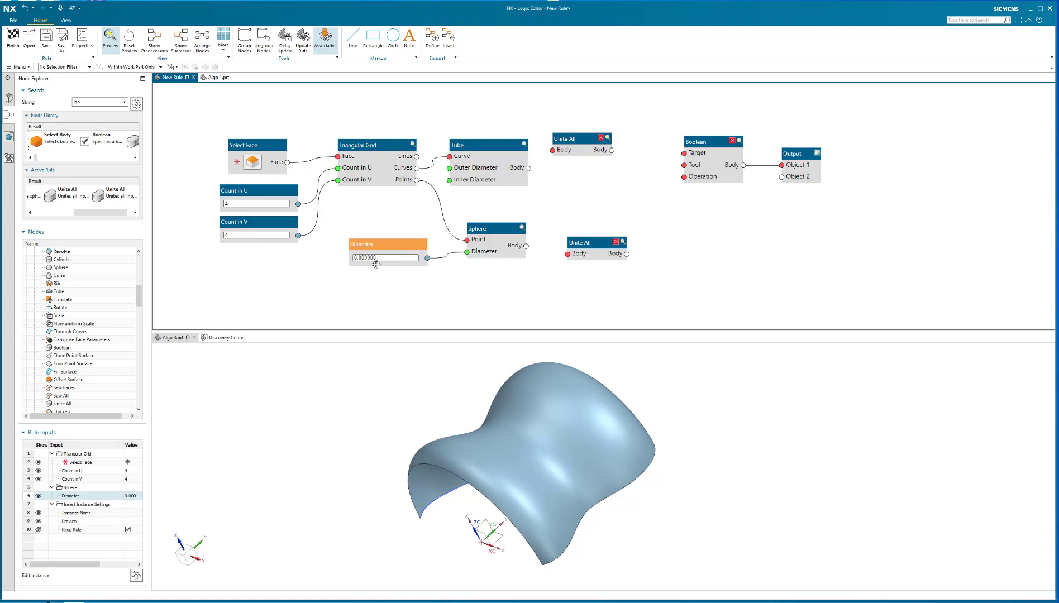
pyautogui.click(382, 258)
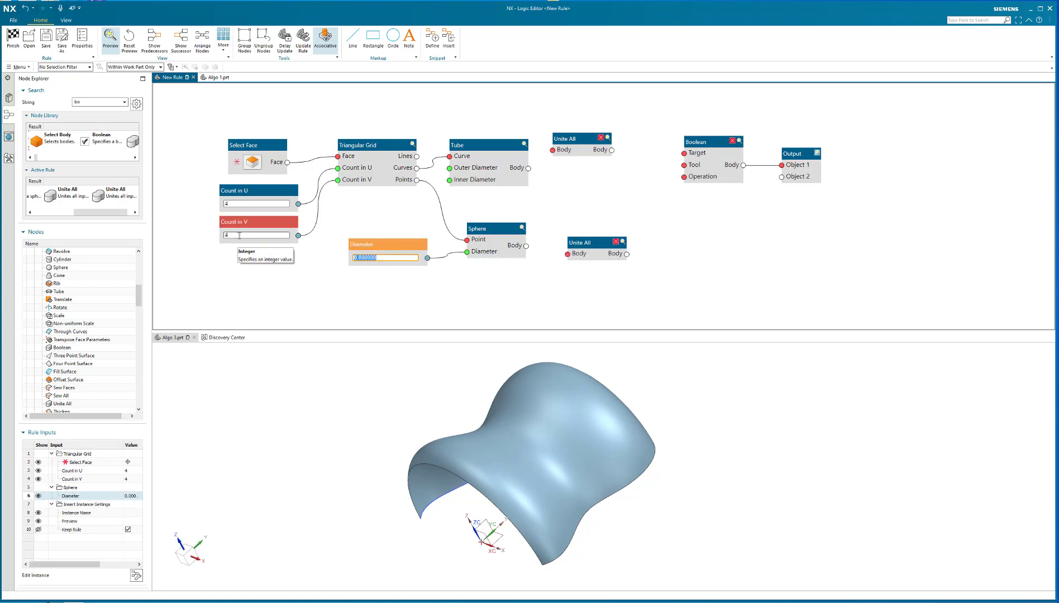
pyautogui.press('BackSpace')
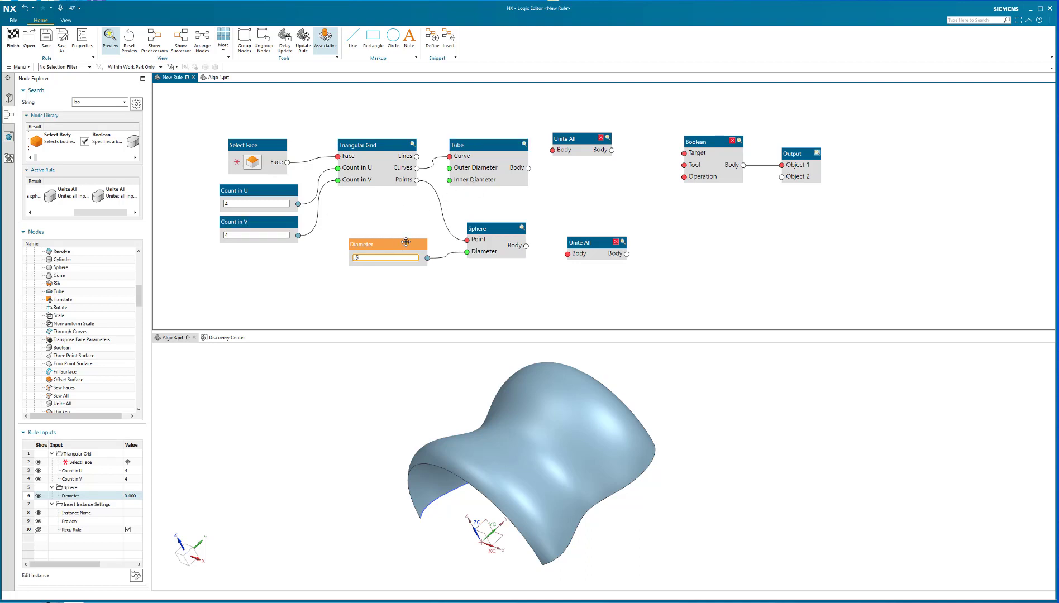
pyautogui.write('.5')
pyautogui.moveTo(405, 242); pyautogui.dragTo(395, 283)
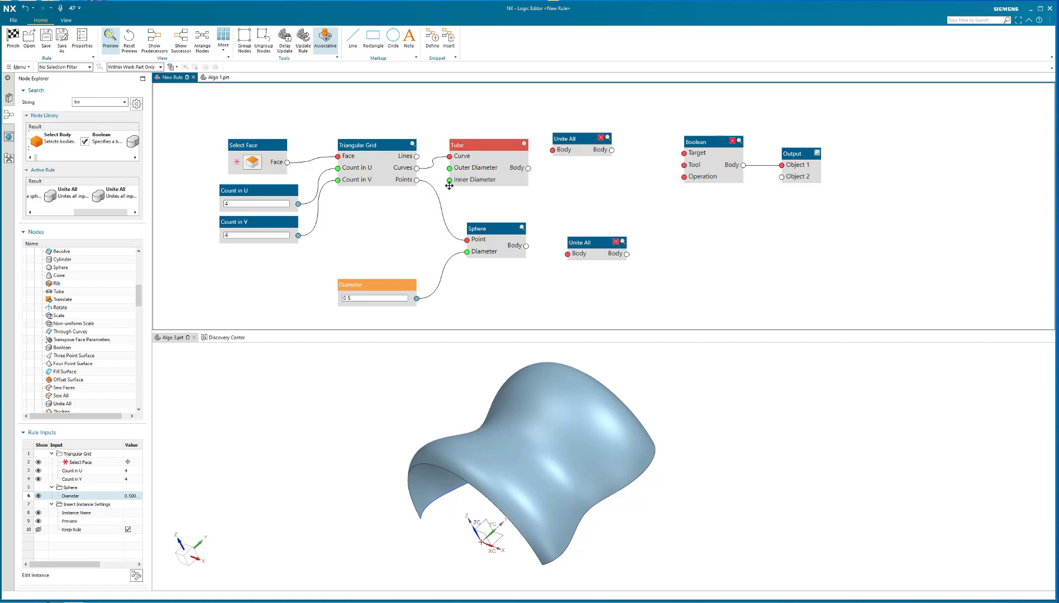
# Add Tube input nodes: Inner Diameter set to 0, plus an Outer Diameter input for 0.125.
pyautogui.rightClick(450, 181)
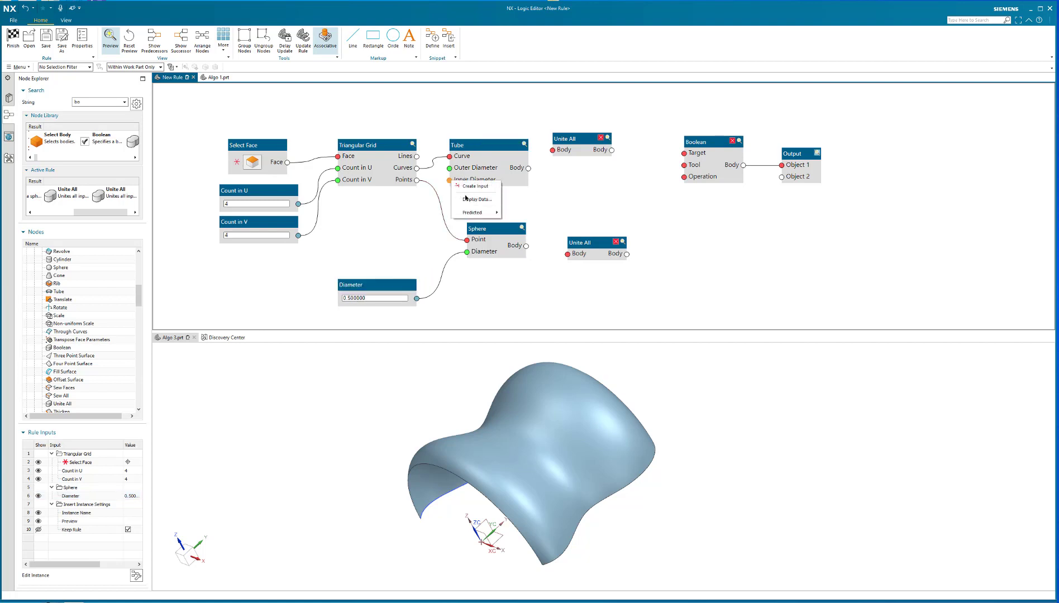
pyautogui.click(475, 186)
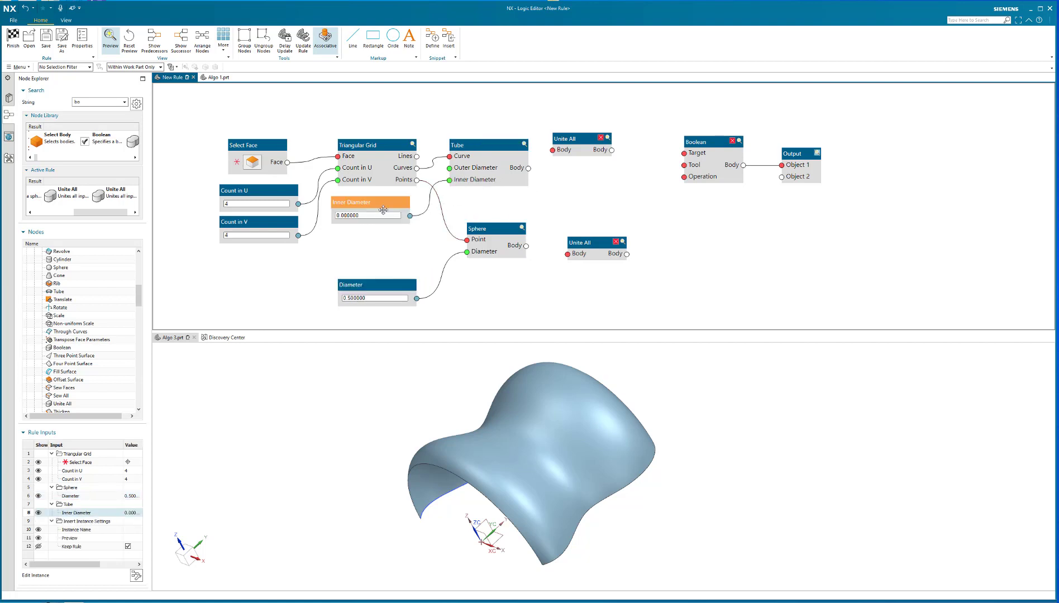
pyautogui.moveTo(383, 210); pyautogui.dragTo(381, 248)
pyautogui.doubleClick(361, 254)
pyautogui.write('125')
pyautogui.press('Return')
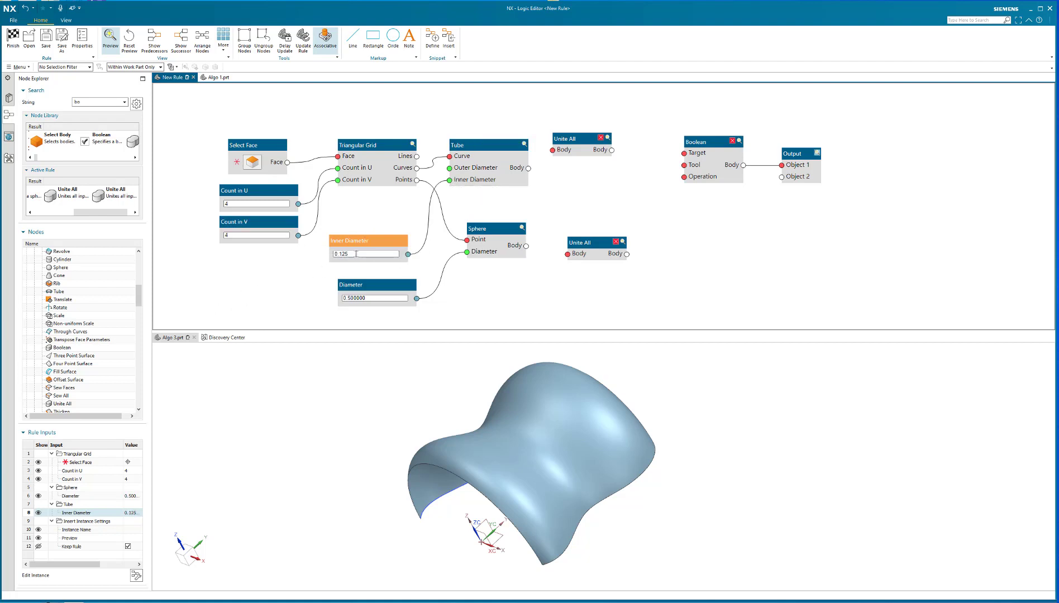
pyautogui.doubleClick(366, 254)
pyautogui.write('0')
pyautogui.press('Return')
pyautogui.rightClick(451, 171)
pyautogui.click(475, 180)
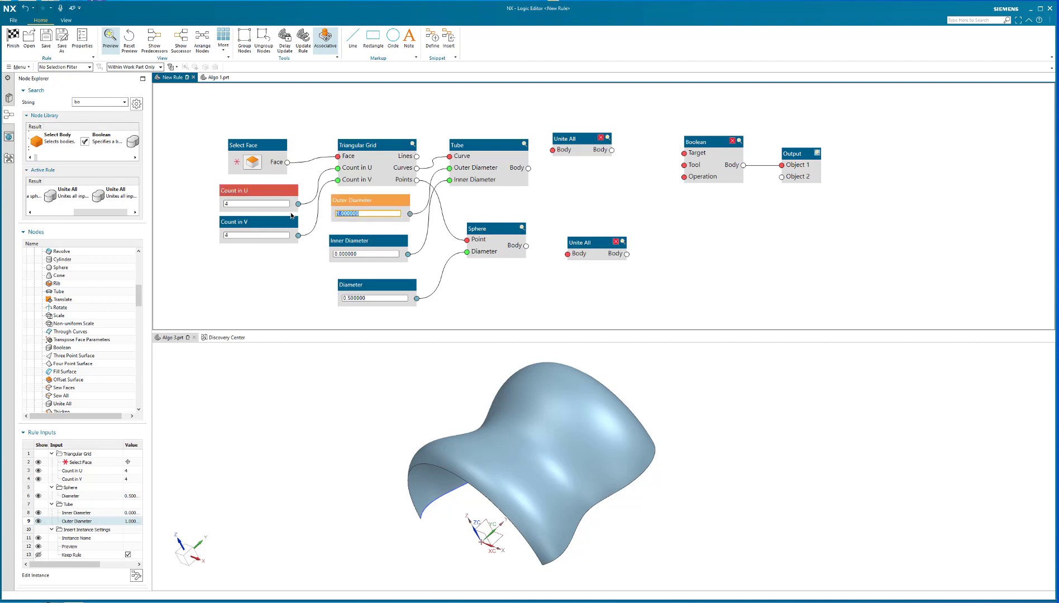
pyautogui.press('BackSpace')
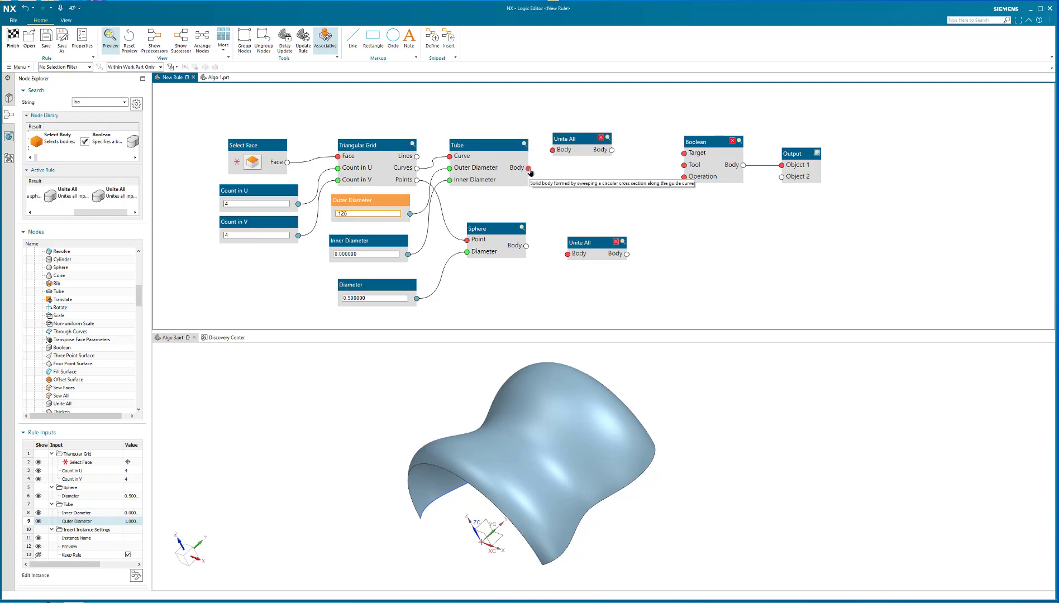
# Merge tube and sphere bodies via Unite All, feeding Boolean Target and Tool.
pyautogui.moveTo(528, 169); pyautogui.dragTo(553, 150)
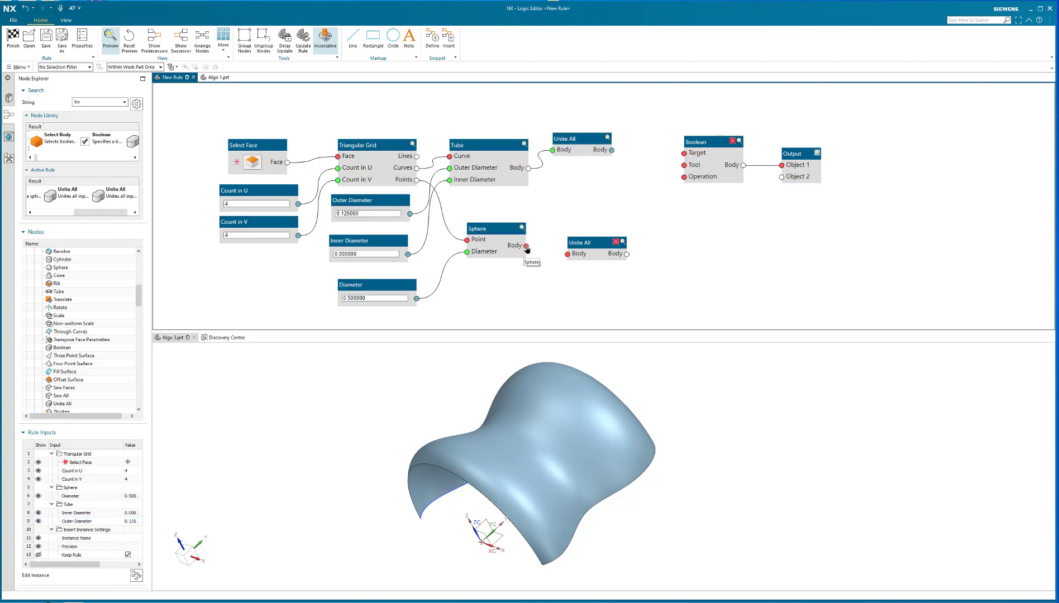
pyautogui.moveTo(526, 248); pyautogui.dragTo(567, 254)
pyautogui.moveTo(612, 150); pyautogui.dragTo(683, 154)
pyautogui.moveTo(627, 254); pyautogui.dragTo(684, 165)
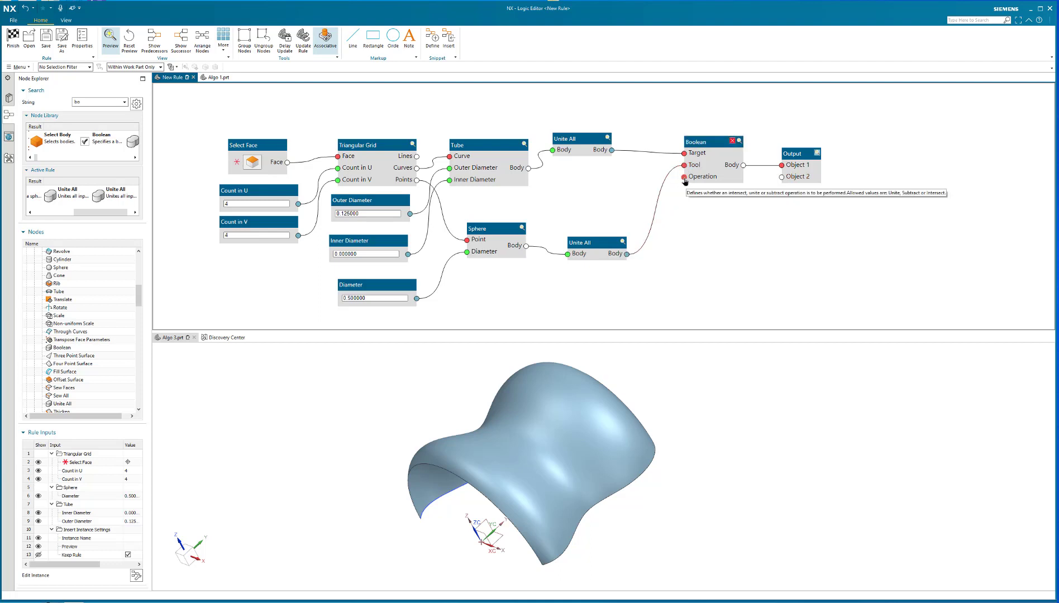
# Create an Operation input for the Boolean and keep it set to Unite.
pyautogui.rightClick(684, 178)
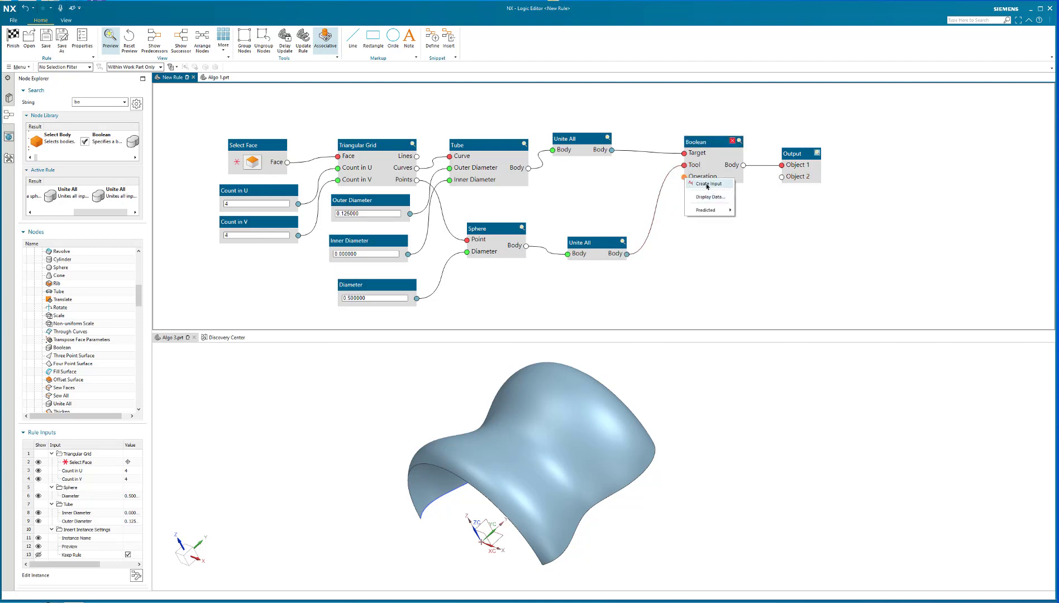
pyautogui.click(707, 184)
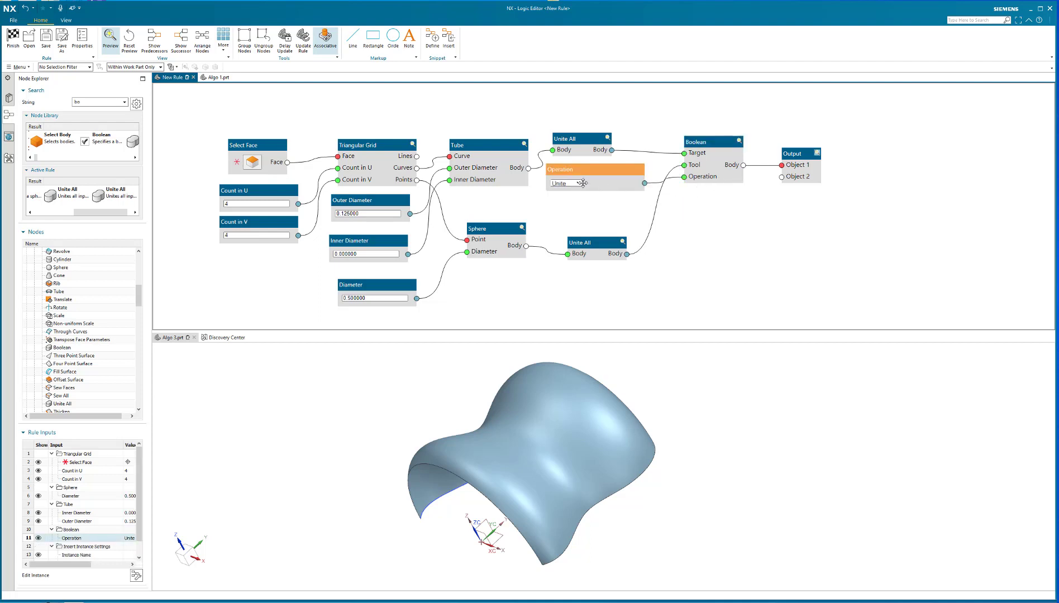
pyautogui.click(580, 184)
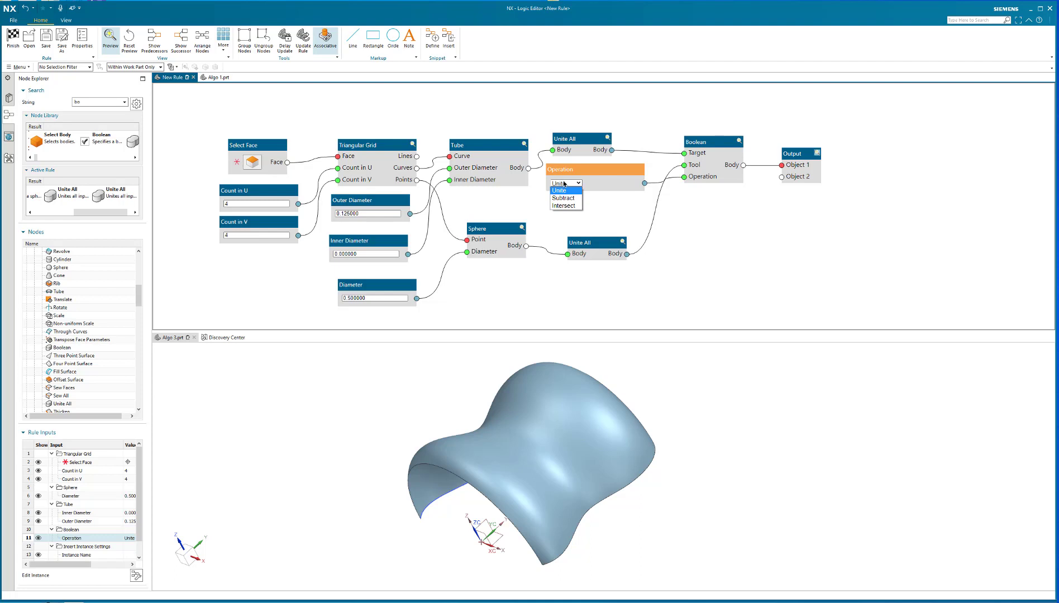
pyautogui.click(564, 183)
pyautogui.moveTo(593, 170); pyautogui.dragTo(579, 194)
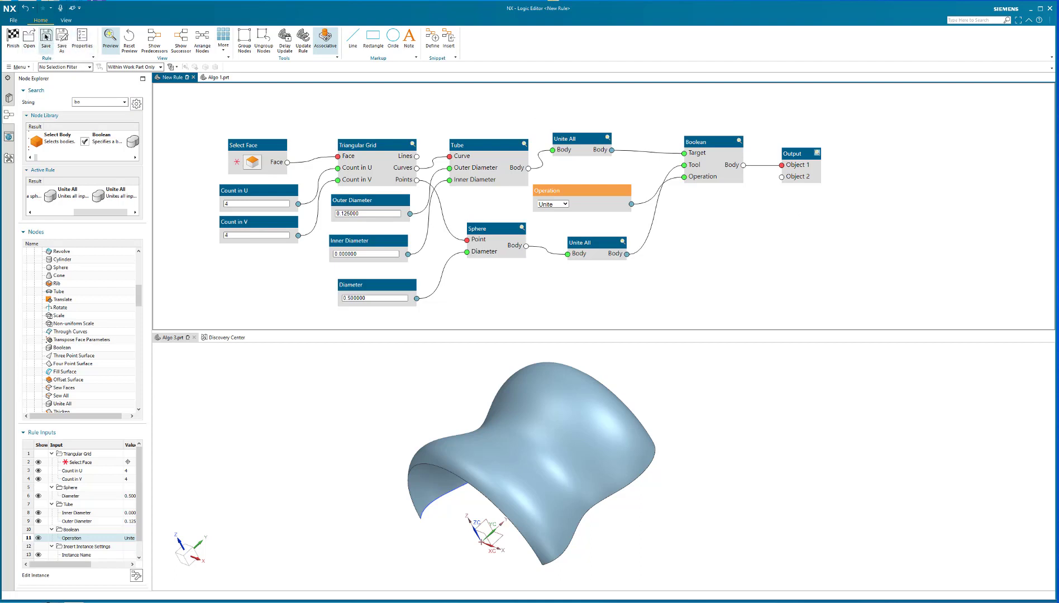
# Save the rule as 'the cool grid' in the Algorithmic Modeling Logical Rules folder.
pyautogui.click(46, 38)
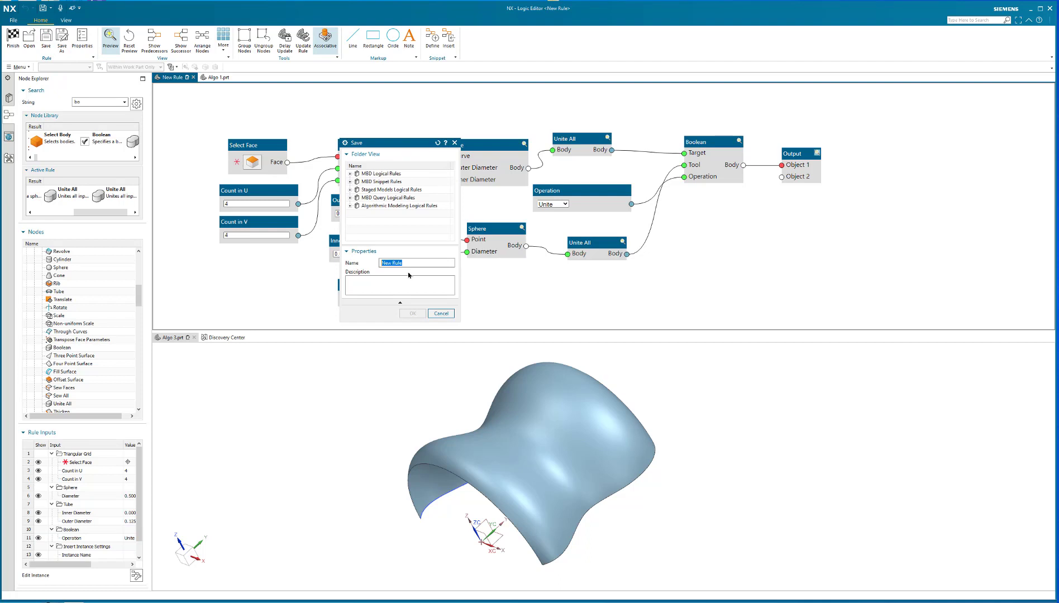
pyautogui.write('the cool grid')
pyautogui.click(383, 206)
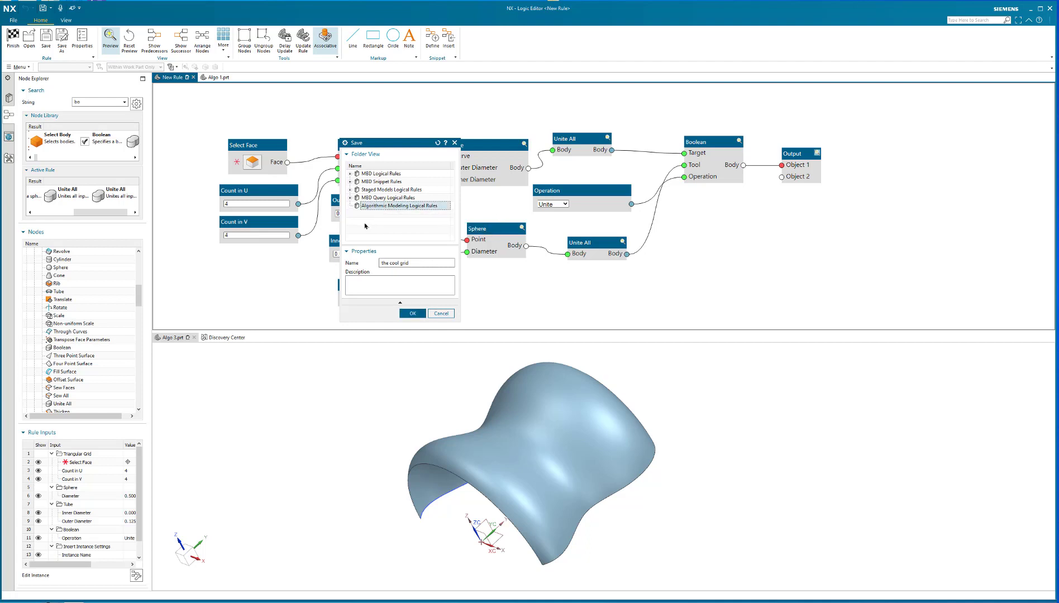
pyautogui.click(361, 281)
pyautogui.click(415, 312)
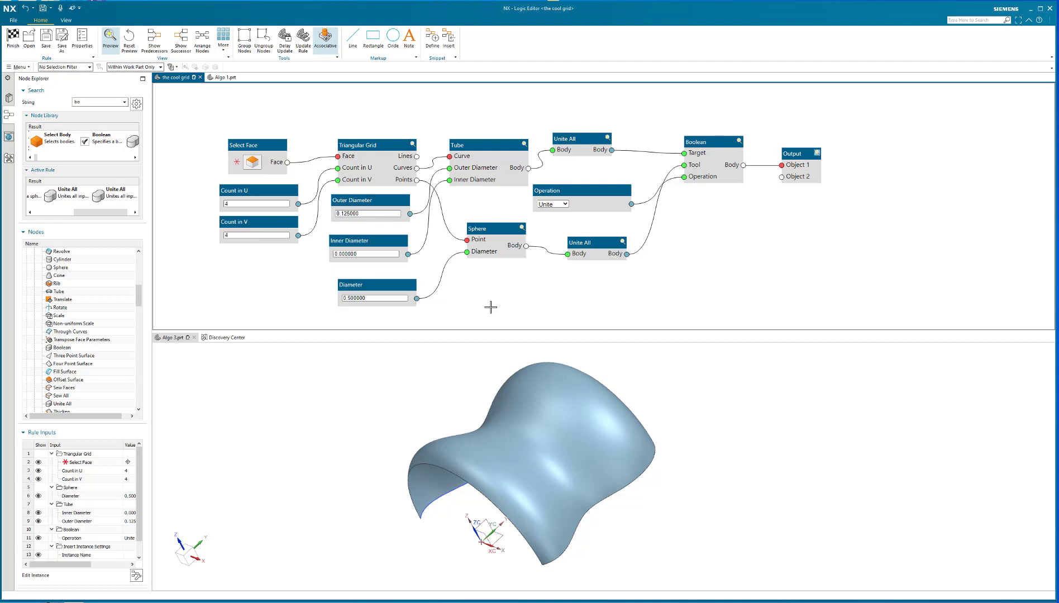
# Pick the wavy revolved surface as the Select Face input and inspect the lattice preview.
pyautogui.click(251, 162)
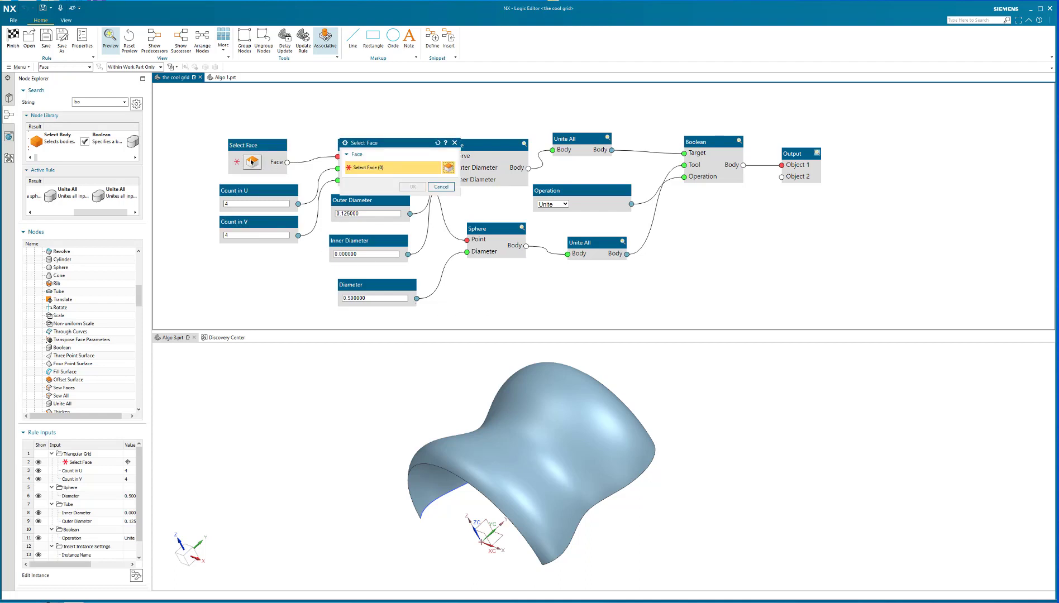
pyautogui.click(549, 420)
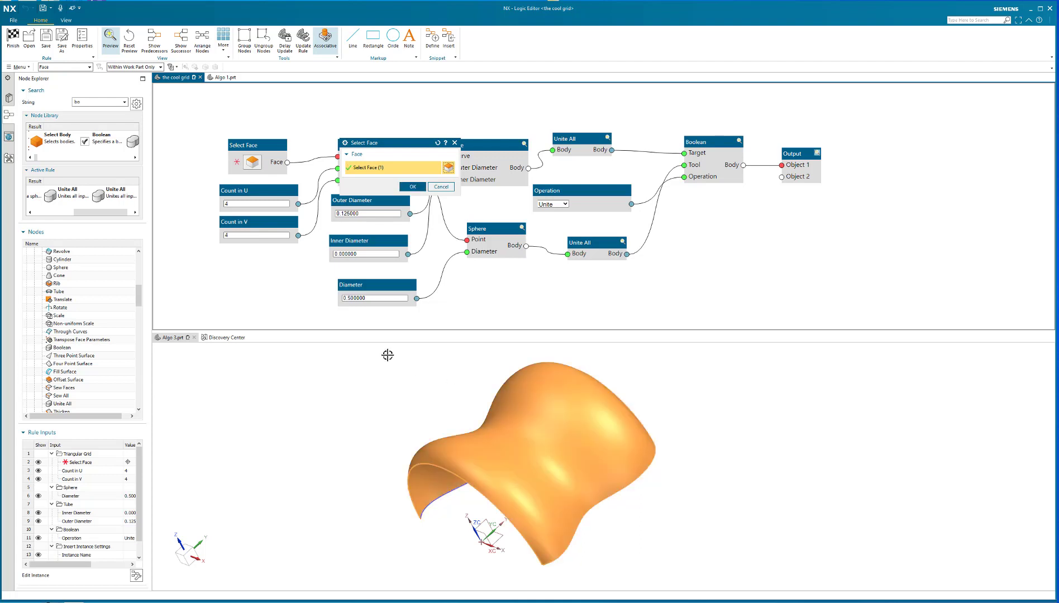
pyautogui.click(408, 188)
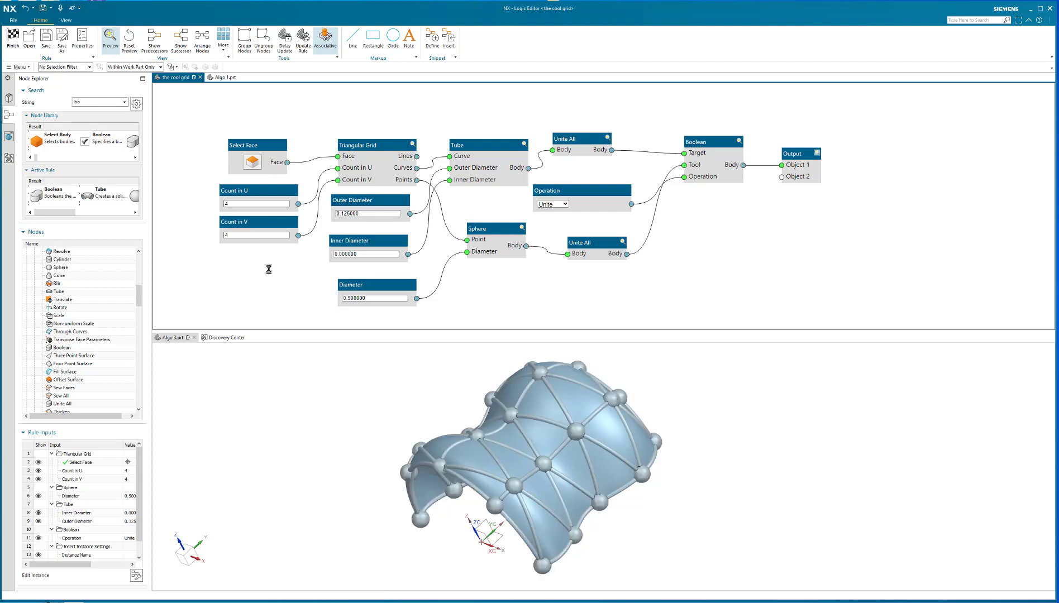
pyautogui.moveTo(421, 402)
pyautogui.mouseDown(button='middle')
pyautogui.moveTo(401, 432)
pyautogui.moveTo(407, 402)
pyautogui.moveTo(391, 392)
pyautogui.moveTo(411, 405)
pyautogui.moveTo(420, 393)
pyautogui.moveTo(407, 401)
pyautogui.mouseUp(button='middle')
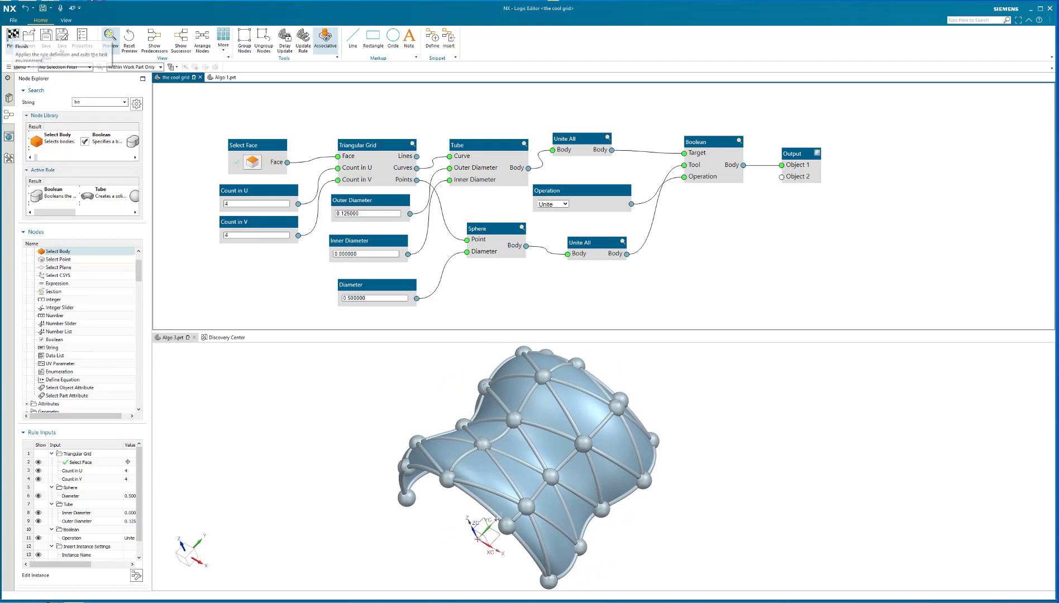
# Finish the Logic Editor rule to create the Algorithmic Feature after Revolve.
pyautogui.click(12, 39)
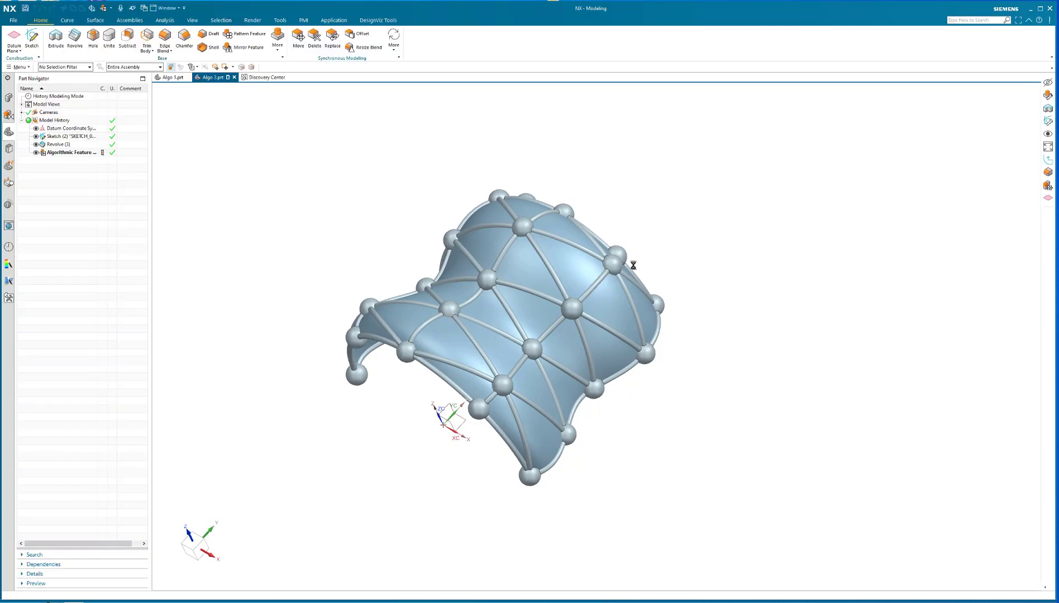
# Hide the revolved sheet body with Ctrl+B.
pyautogui.hotkey('ctrl', 'b')
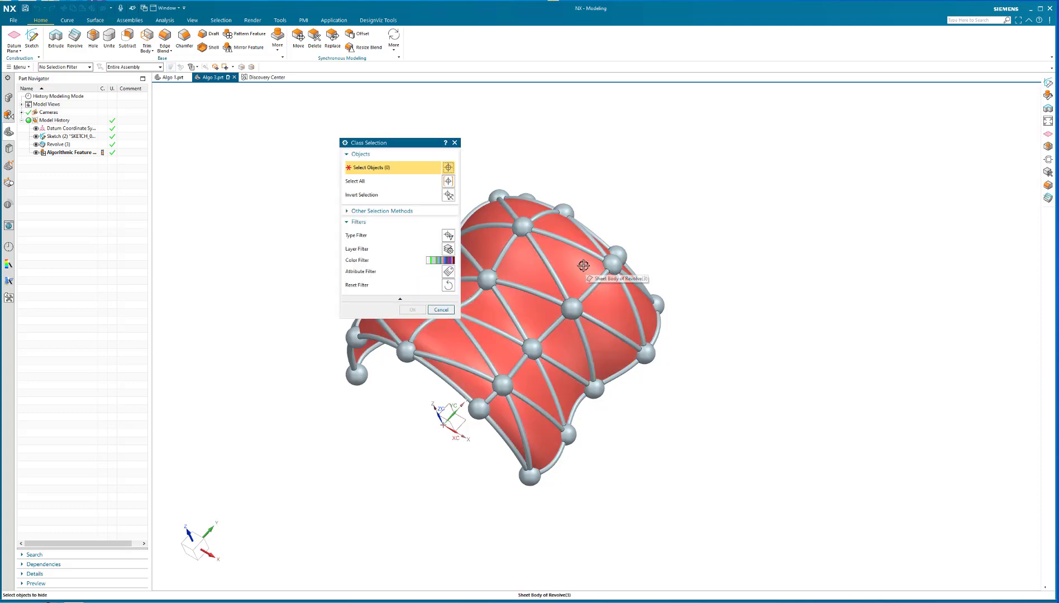
pyautogui.click(583, 266)
pyautogui.click(411, 310)
pyautogui.moveTo(685, 205); pyautogui.dragTo(629, 272, button='middle')
# Recolor the tube-and-sphere lattice light blue via Edit Object Display.
pyautogui.hotkey('ctrl', 'j')
pyautogui.click(562, 230)
pyautogui.click(410, 310)
pyautogui.click(435, 190)
pyautogui.click(423, 196)
pyautogui.click(413, 401)
pyautogui.click(409, 379)
pyautogui.click(384, 378)
pyautogui.moveTo(620, 294); pyautogui.dragTo(638, 316, button='middle')
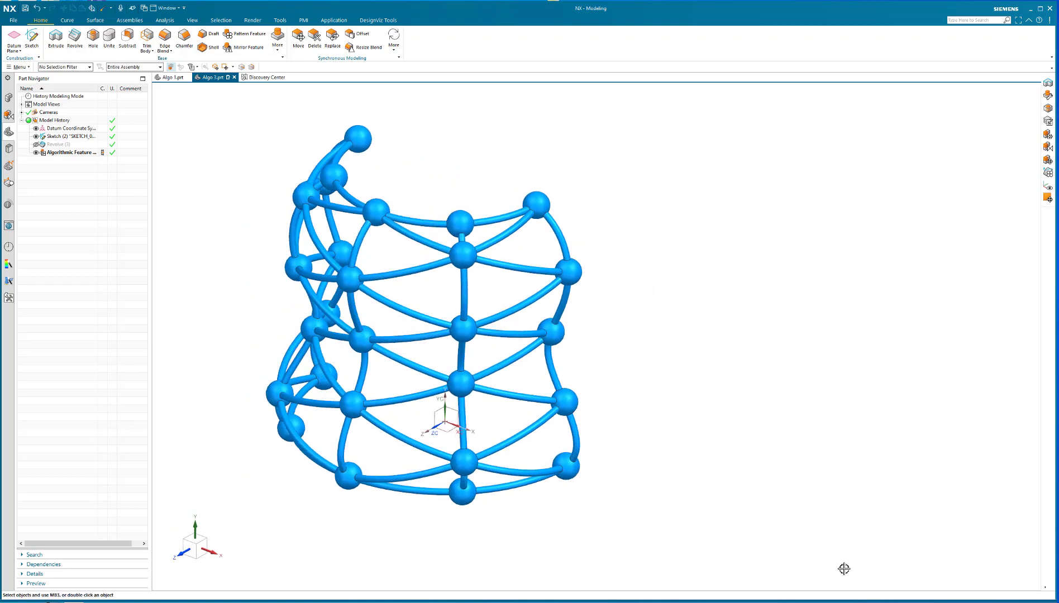